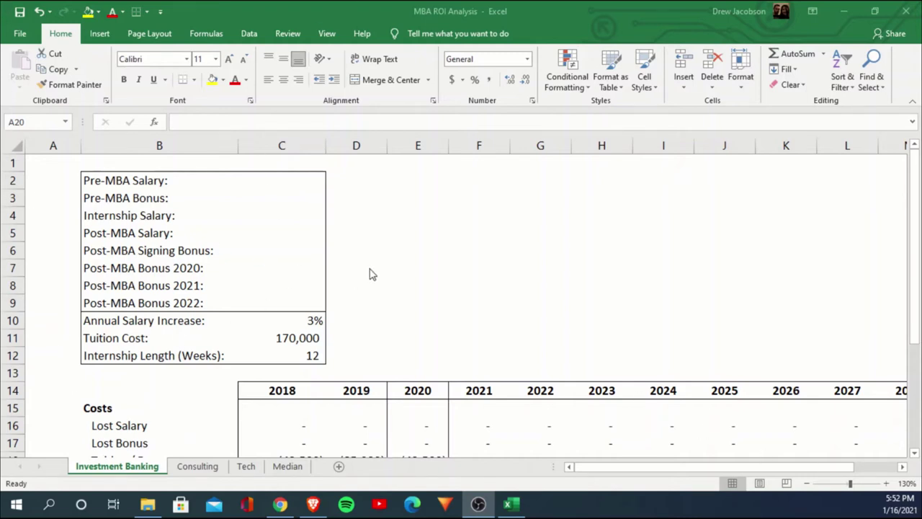
Step: Examine the assumptions block from pre-MBA salary down to annual salary increase, along with the yearly costs and benefits table
drag(373, 192, 663, 300)
click(672, 298)
scroll(446, 283, down, 4)
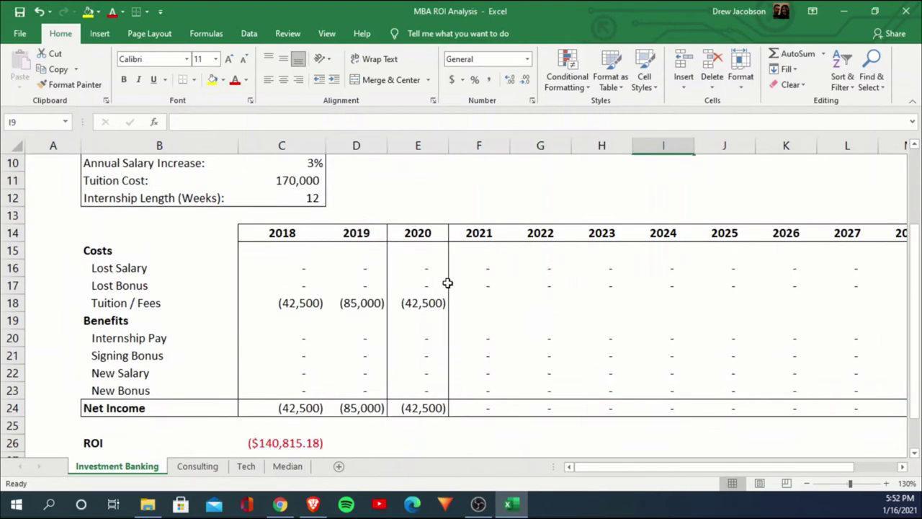
scroll(440, 299, up, 4)
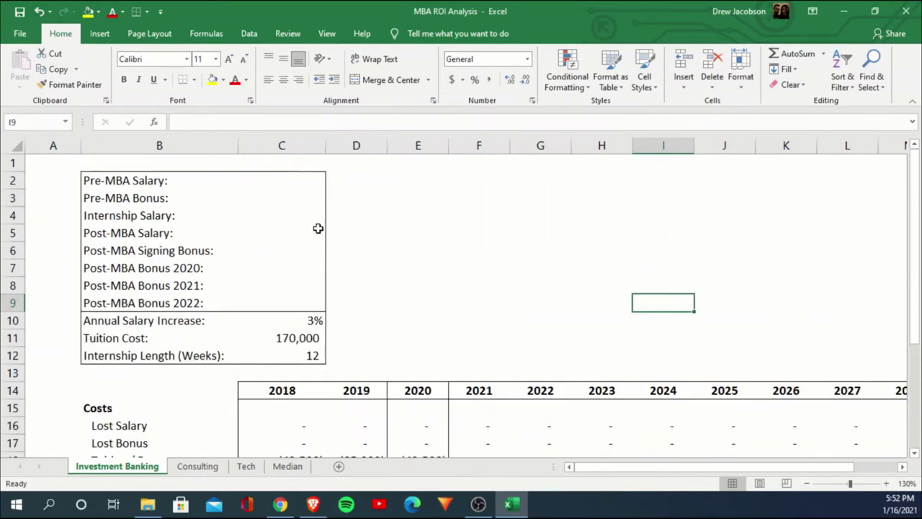
click(309, 175)
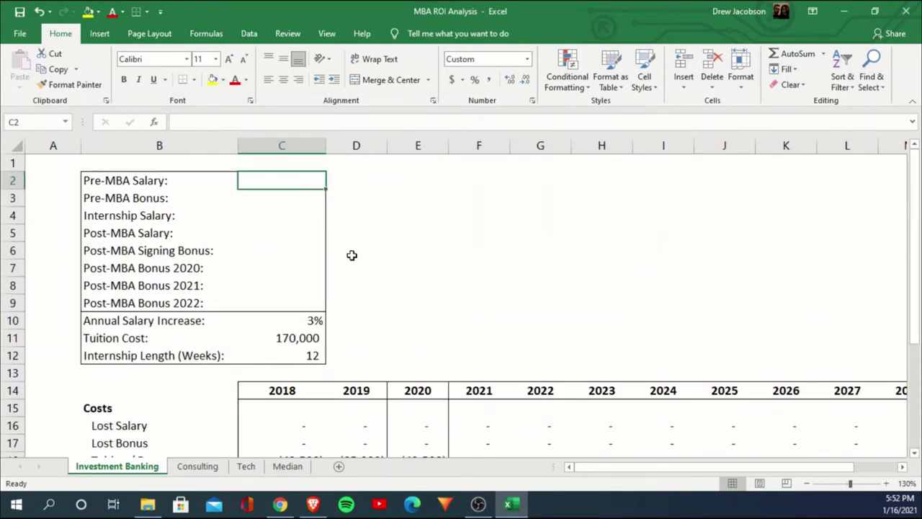
click(301, 205)
key(Up)
key(Down)
key(Down)
key(Down)
key(Down)
key(Down)
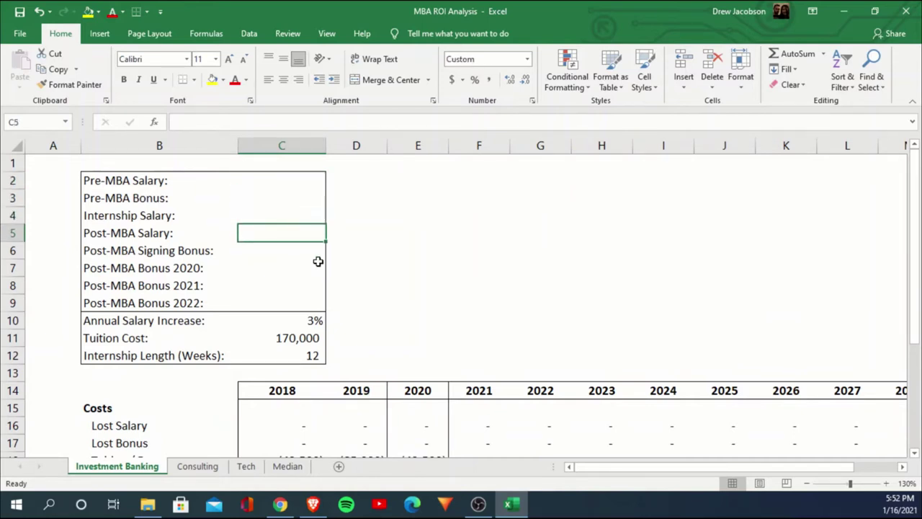
key(Down)
key(Down)
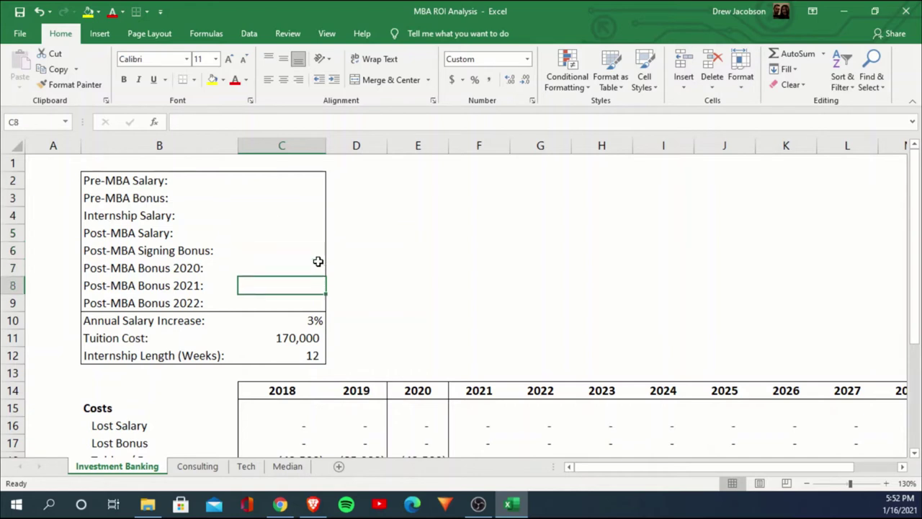
key(Up)
key(Up)
key(Down)
key(Down)
key(Down)
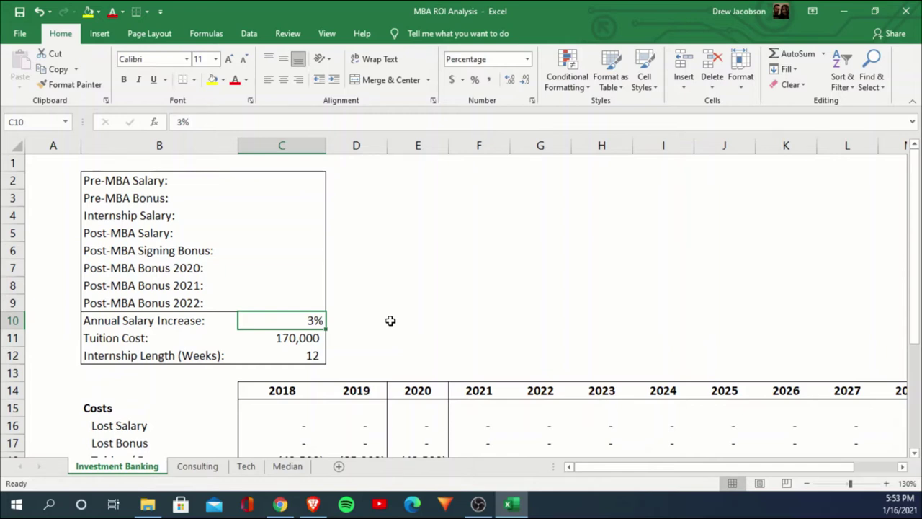
Step: Set the Pre-MBA Salary in the Investment Banking assumptions to 90,000
key(Up)
key(Up)
key(Up)
key(Up)
key(Up)
key(Up)
key(Up)
key(Up)
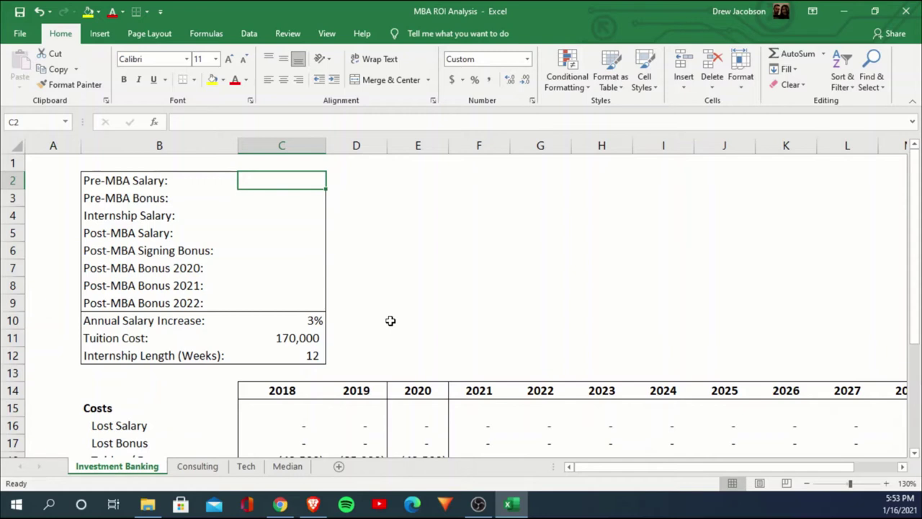
text(90000)
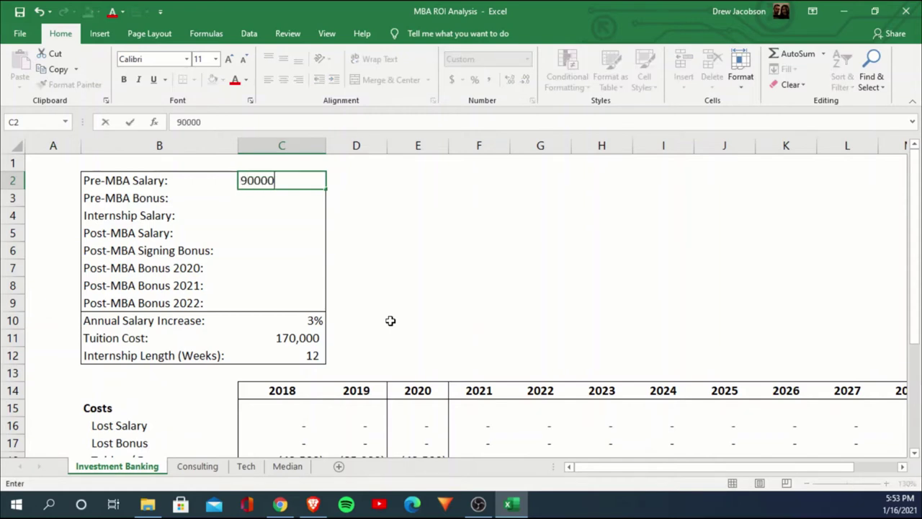
key(Return)
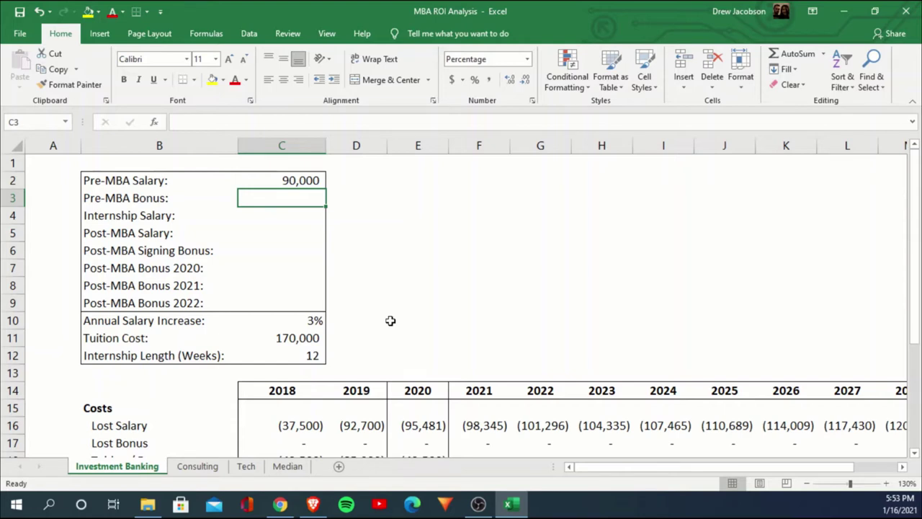
Step: Set the Pre-MBA Bonus assumption to 10%
text(10)
key(Return)
key(Up)
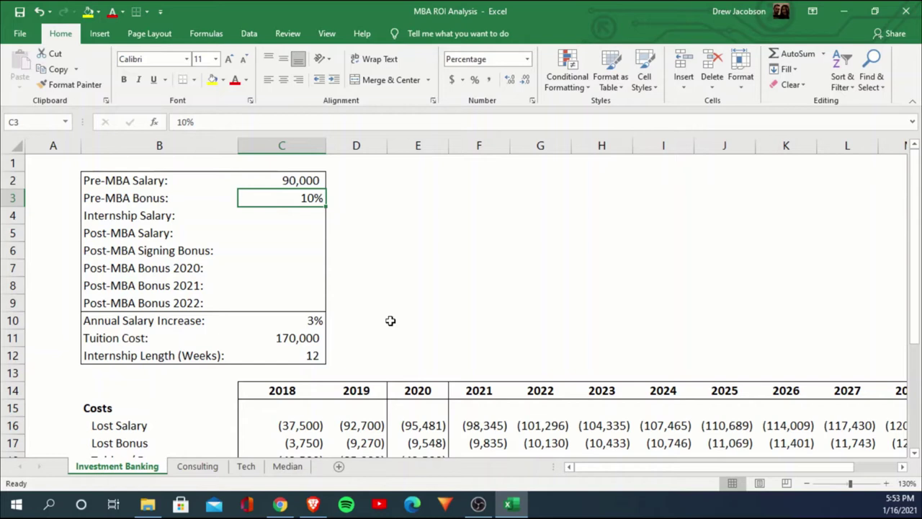
Step: Set both the Internship Salary and the Post-MBA Salary assumptions to 150,000
key(Down)
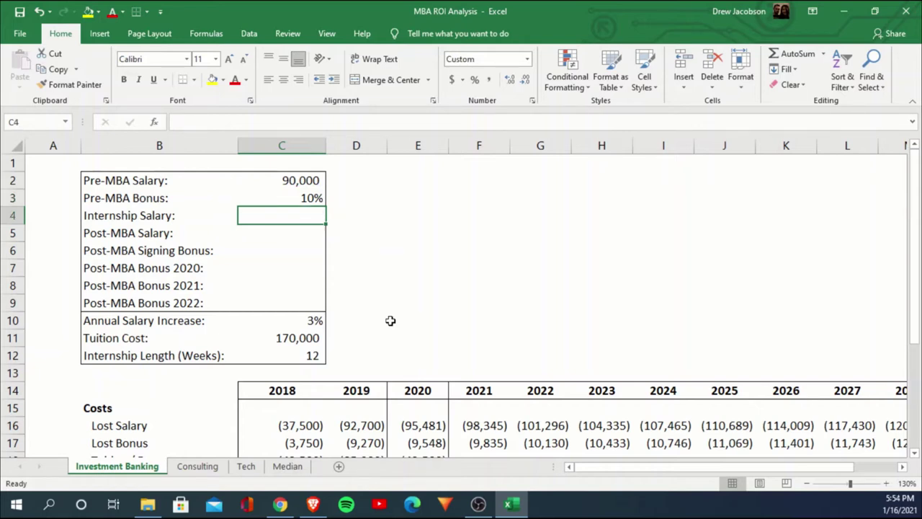
text(150000)
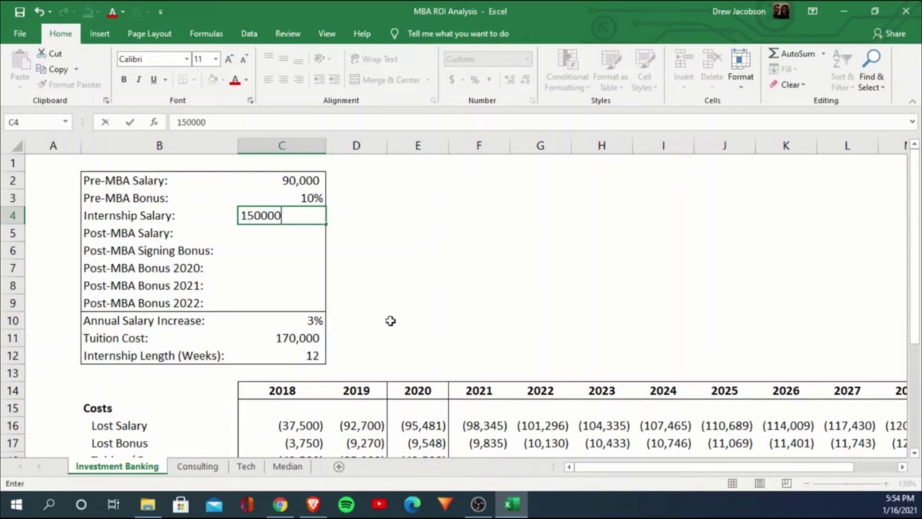
key(Return)
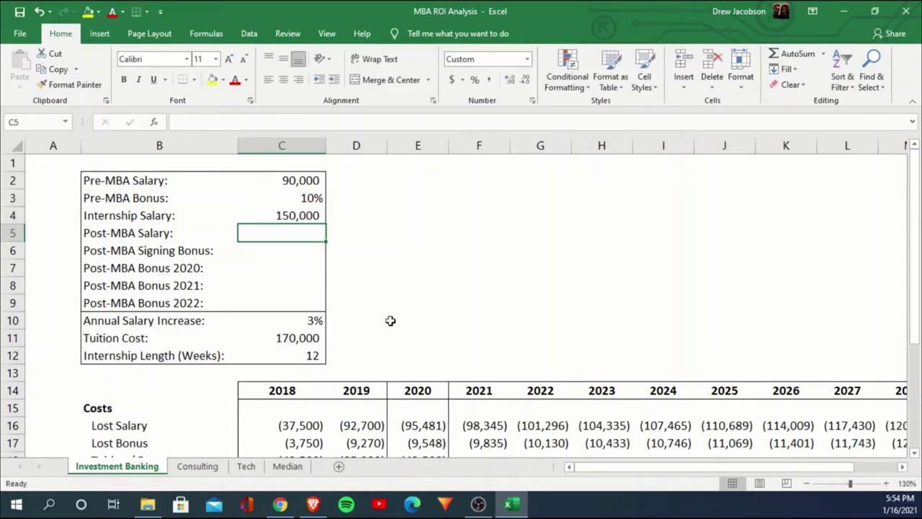
key(Up)
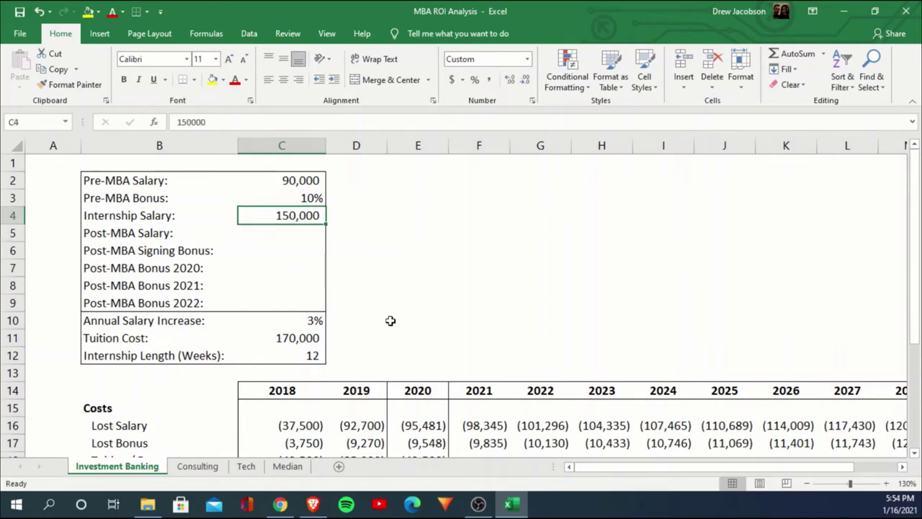
key(Down)
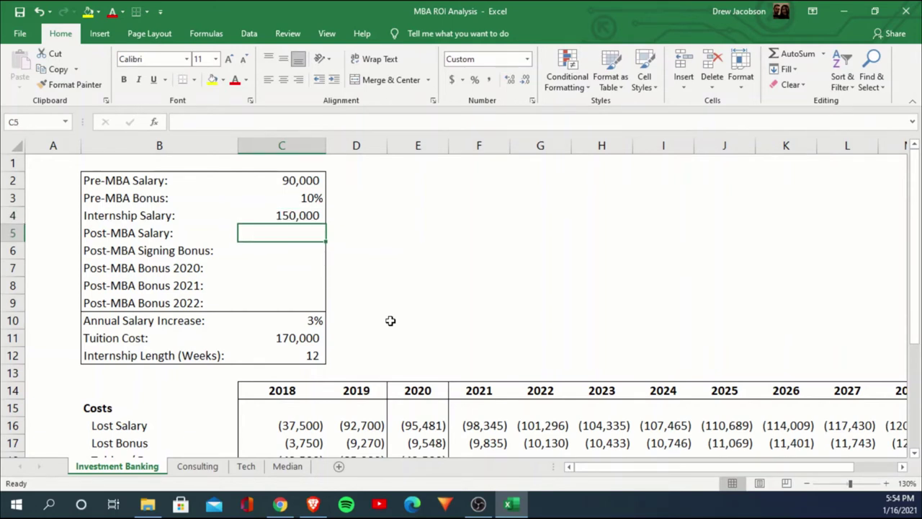
text(150000)
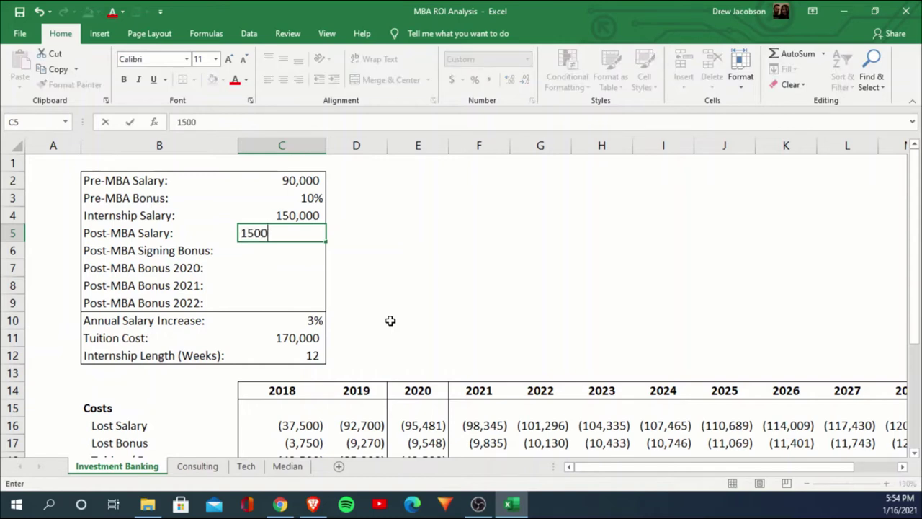
key(Return)
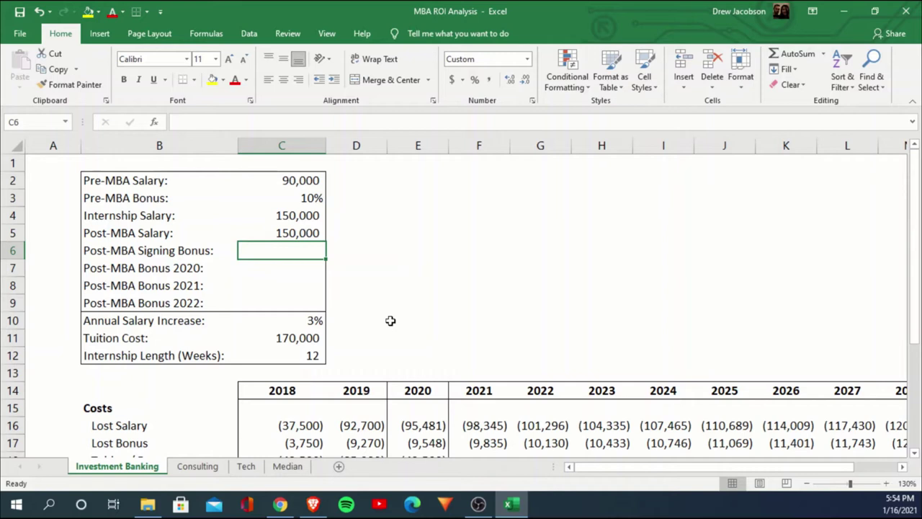
Step: Set the Post-MBA Signing Bonus to 60,000 and the Post-MBA Bonus 2020 to 40,000
key(Up)
key(Down)
text(60000)
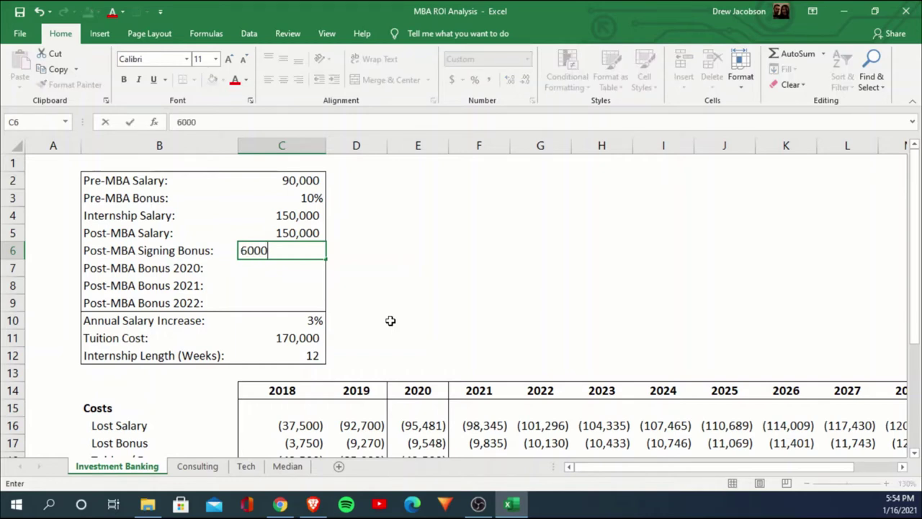
key(Return)
key(Up)
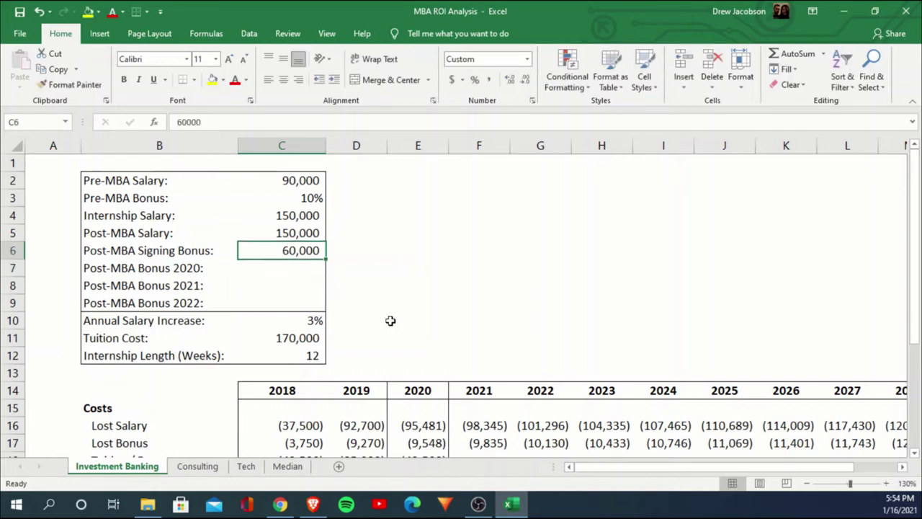
key(Down)
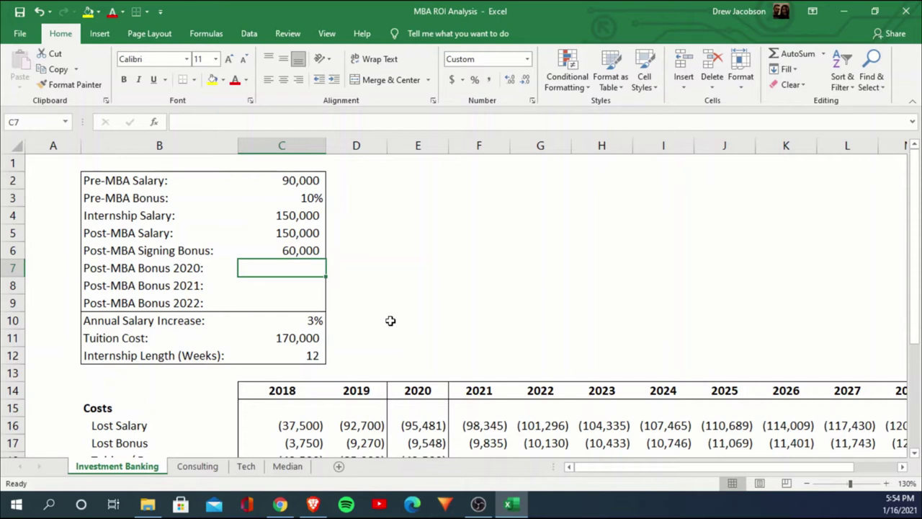
text(40000)
key(Return)
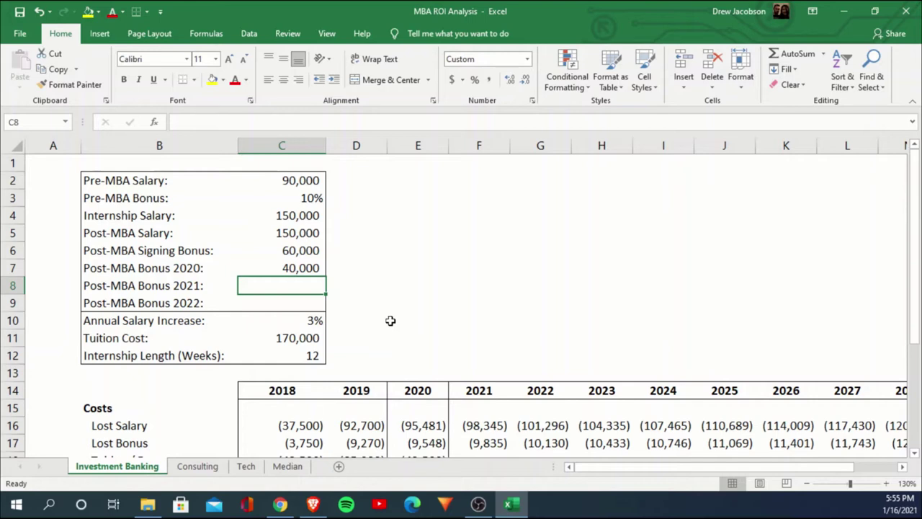
Step: Set the Post-MBA Bonus 2021 to 100,000 and the Post-MBA Bonus 2022 to 150,000
text(100,00)
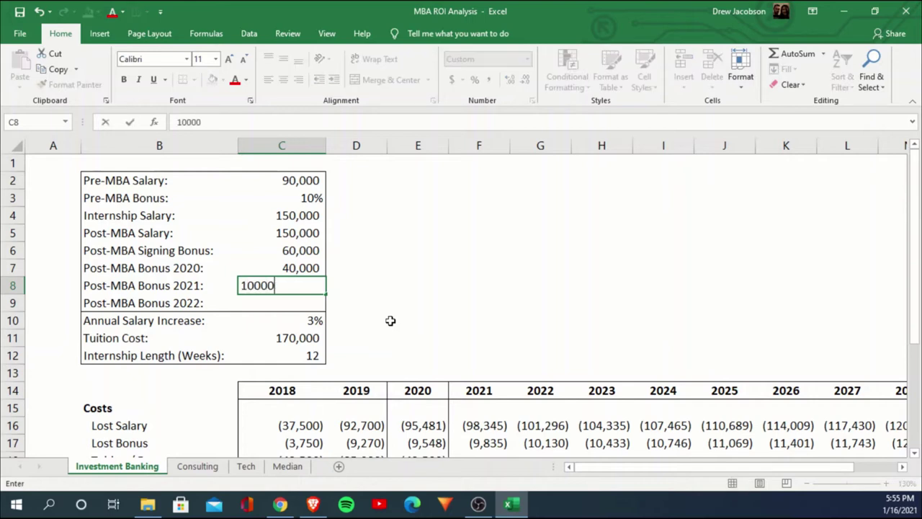
text(0)
key(Return)
key(Up)
key(Down)
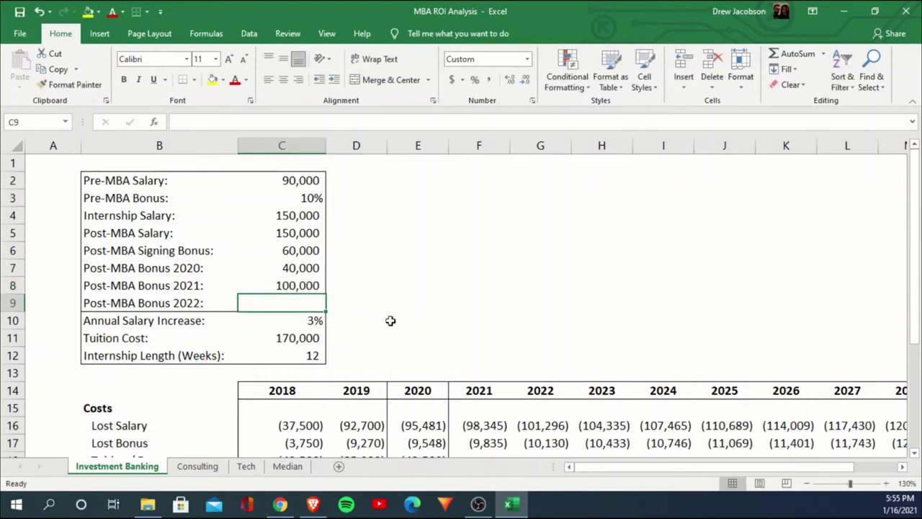
text(150000)
key(Return)
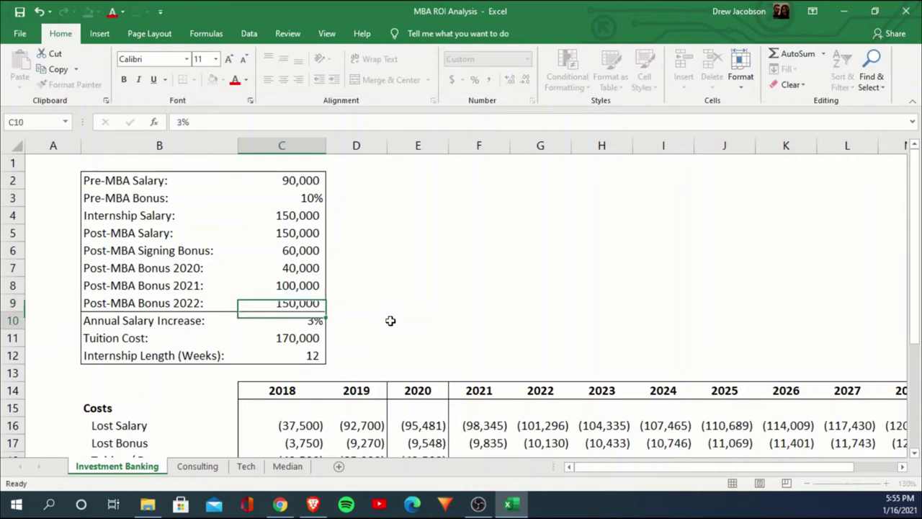
key(Up)
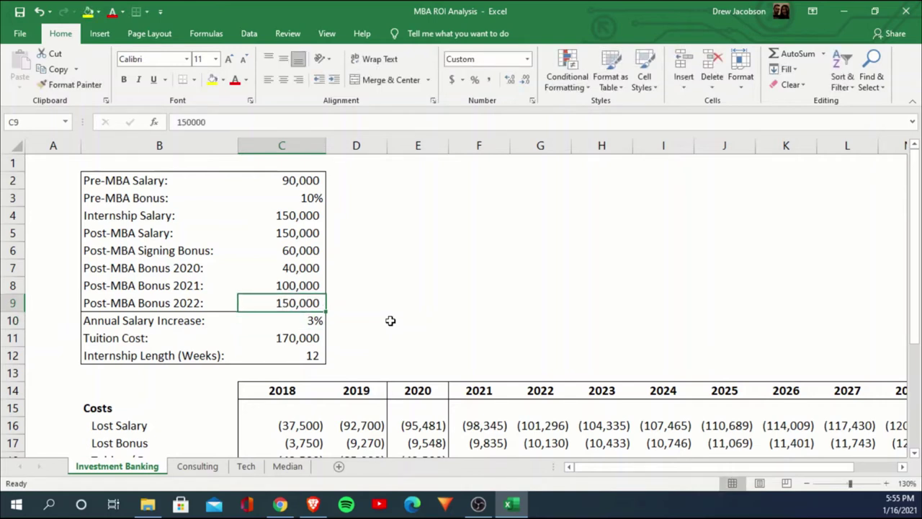
Step: Review the recalculated yearly table and inspect how the 2018 Lost Salary formula draws on the pre-MBA salary
scroll(487, 291, down, 3)
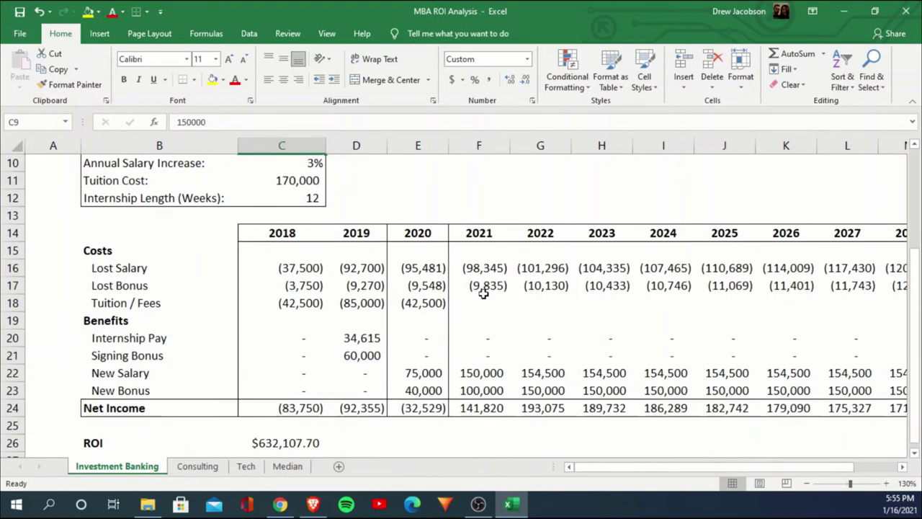
scroll(498, 345, up, 1)
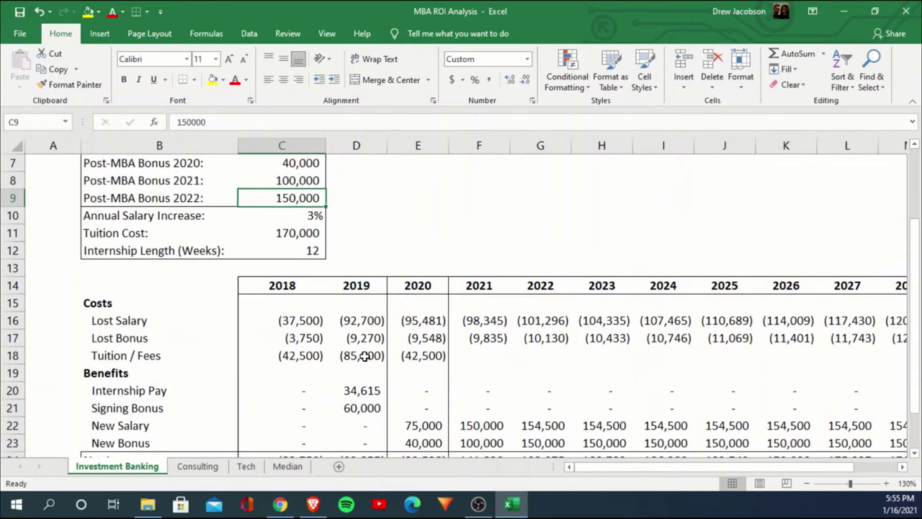
click(280, 321)
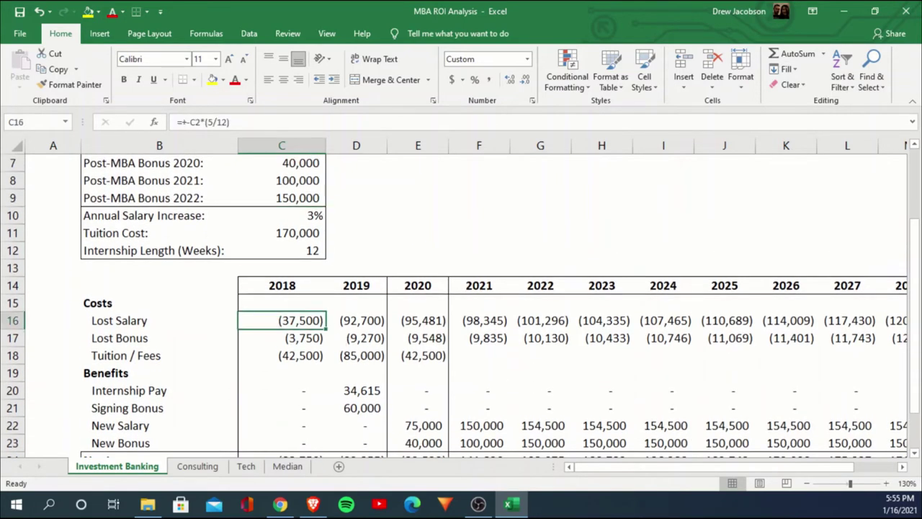
key(Right)
key(Right)
key(Left)
key(Left)
scroll(663, 425, up, 2)
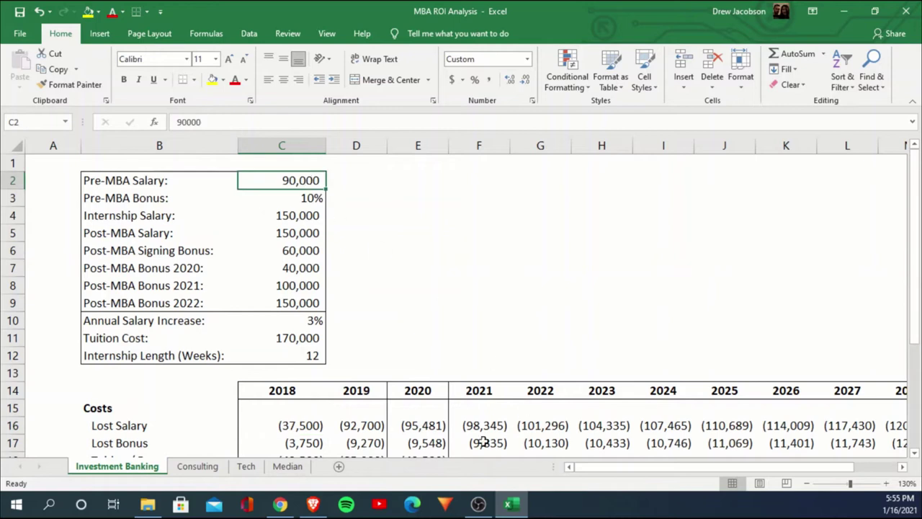
click(313, 428)
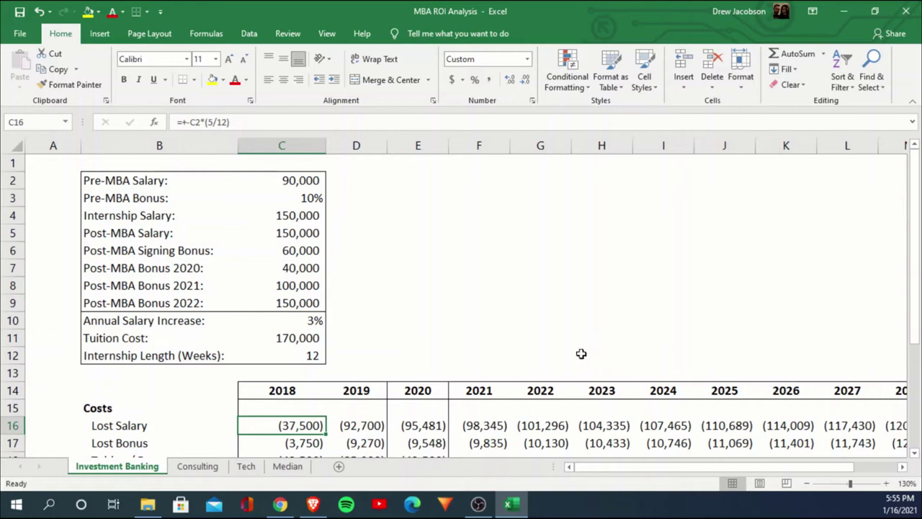
Step: Inspect how the Lost Salary formulas from 2019 onward apply the annual salary increase, and check the 2020 Lost Bonus formula
click(381, 429)
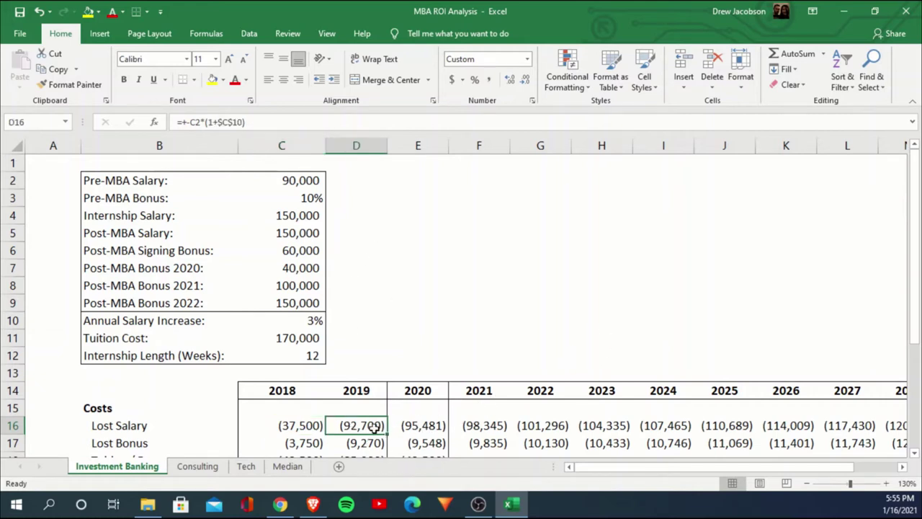
click(297, 321)
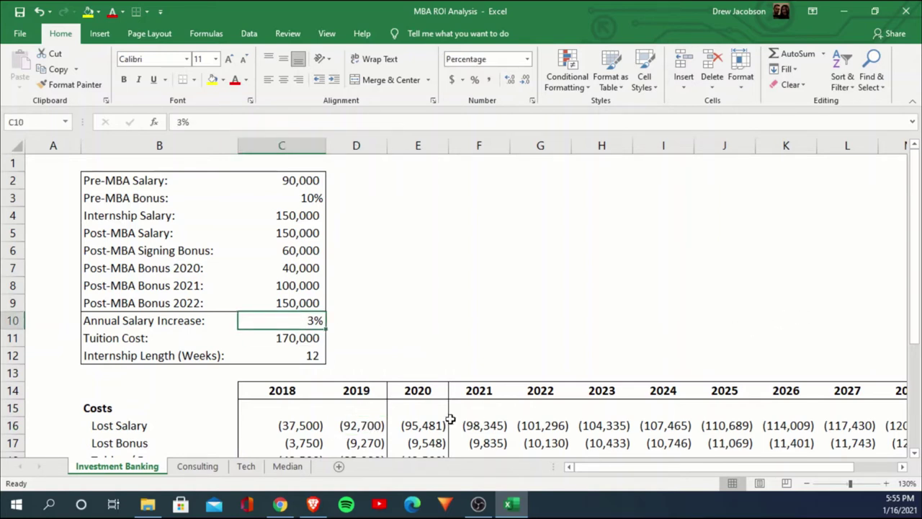
click(367, 429)
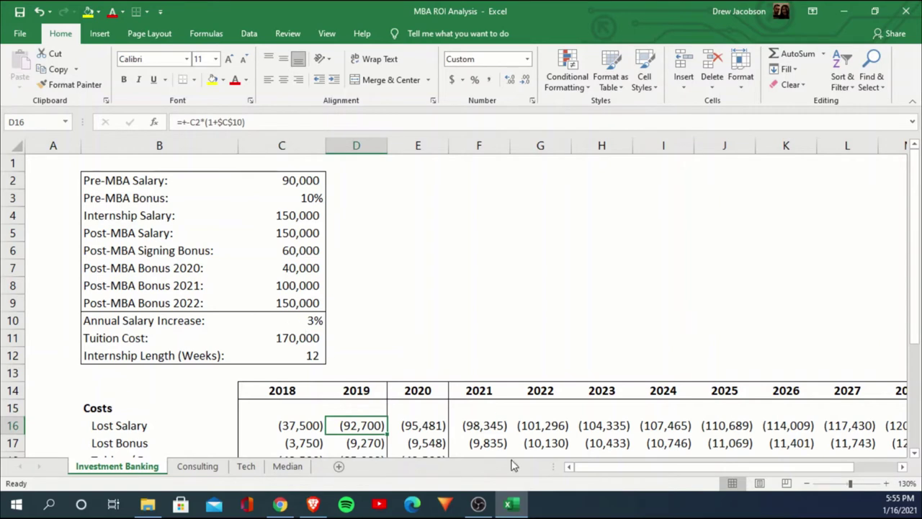
scroll(461, 407, down, 1)
click(406, 375)
click(502, 374)
click(445, 376)
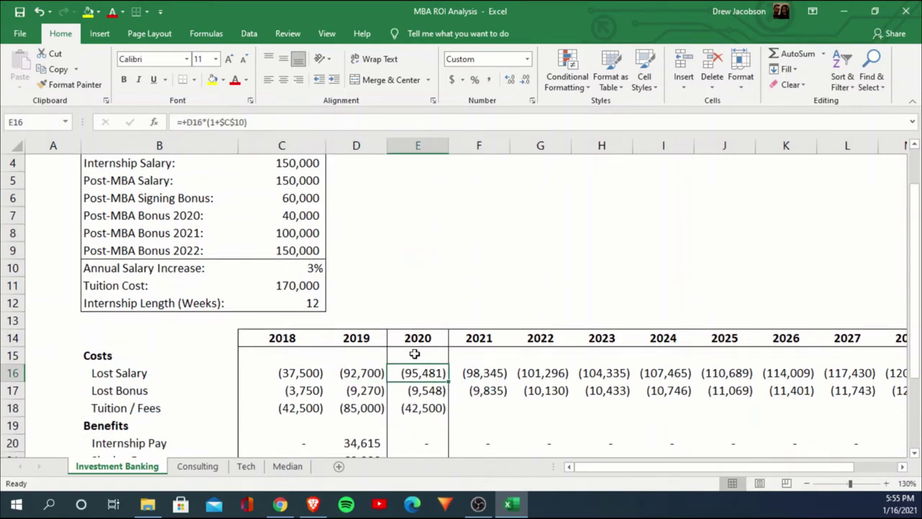
scroll(413, 353, up, 1)
click(295, 180)
drag(461, 425, 832, 418)
click(432, 438)
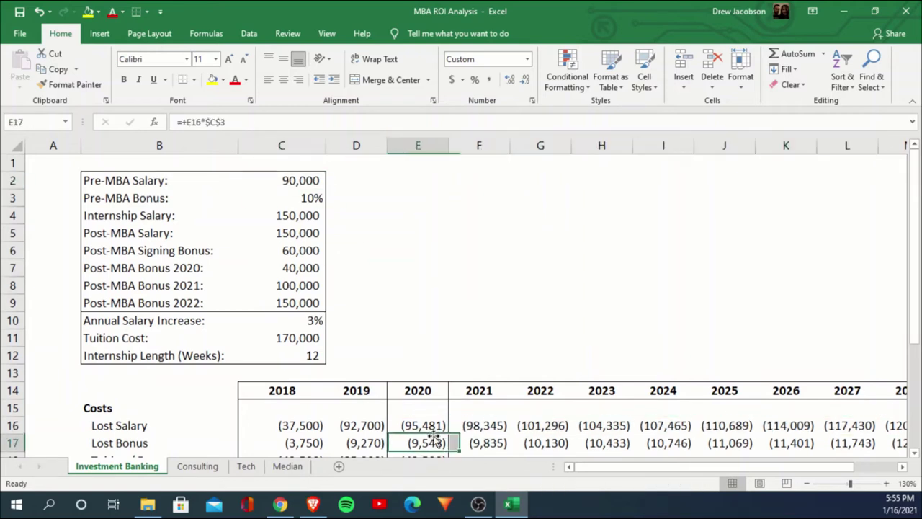
Step: Inspect the Lost Salary formulas for 2020, 2022 and 2025 to see how the annual increase carries forward
click(432, 425)
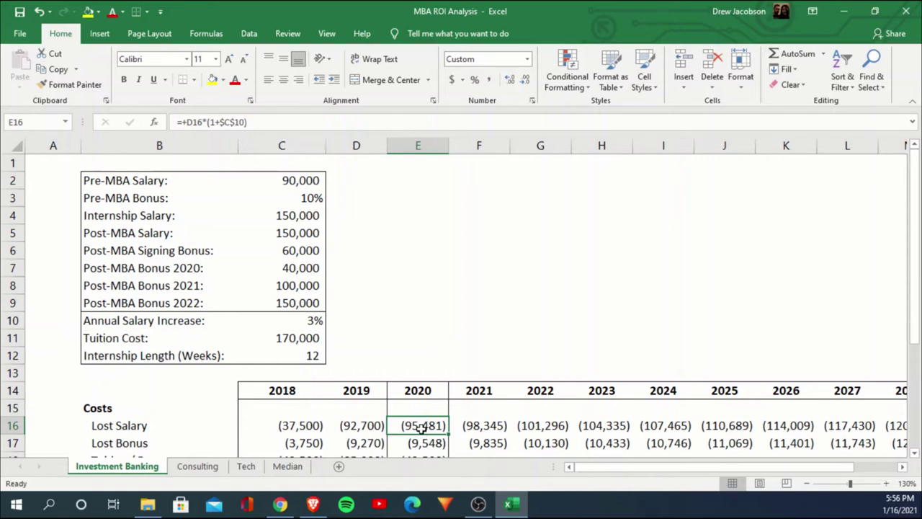
click(640, 425)
click(709, 425)
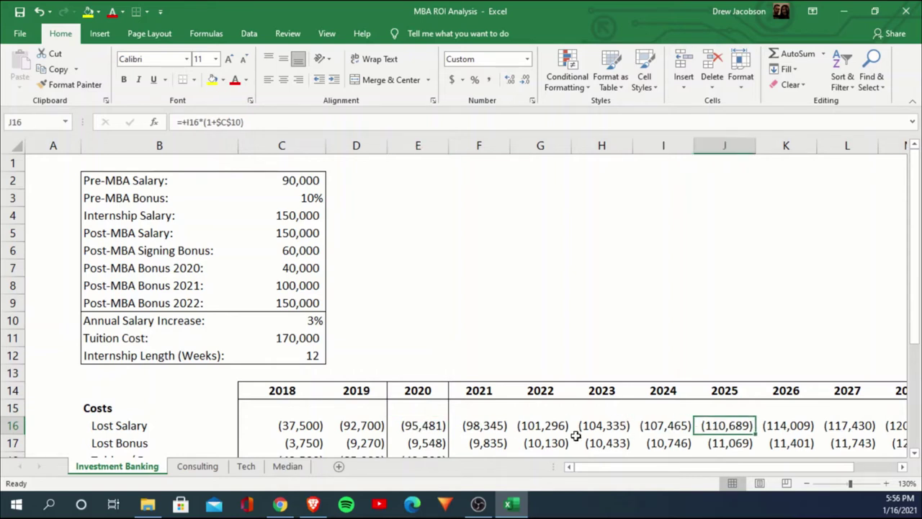
click(535, 436)
click(533, 425)
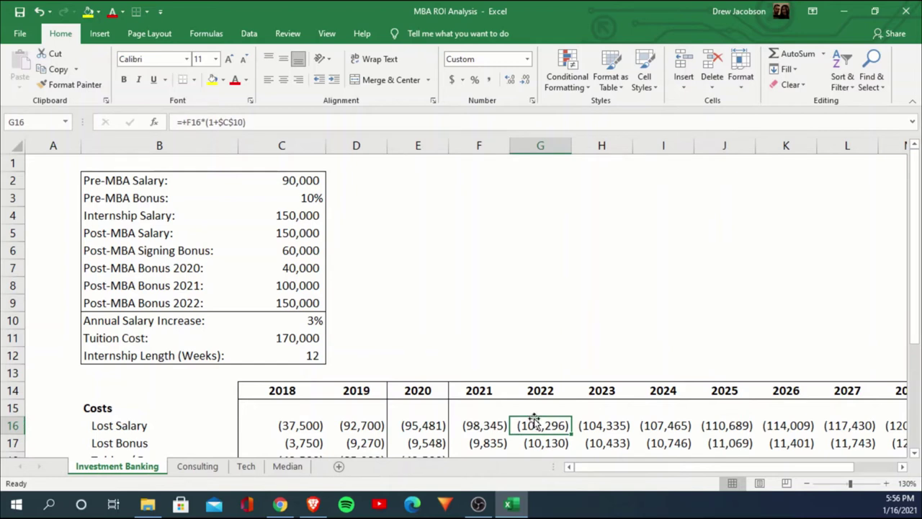
scroll(534, 422, down, 1)
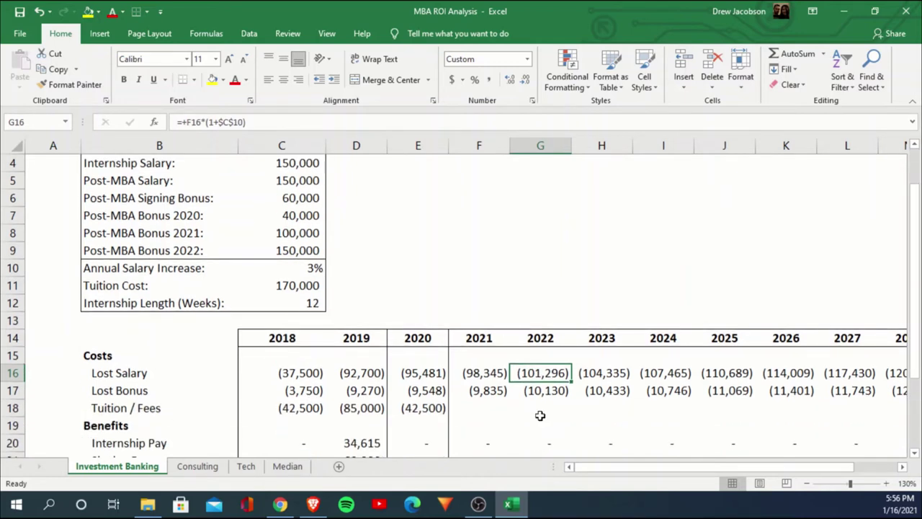
scroll(489, 394, up, 1)
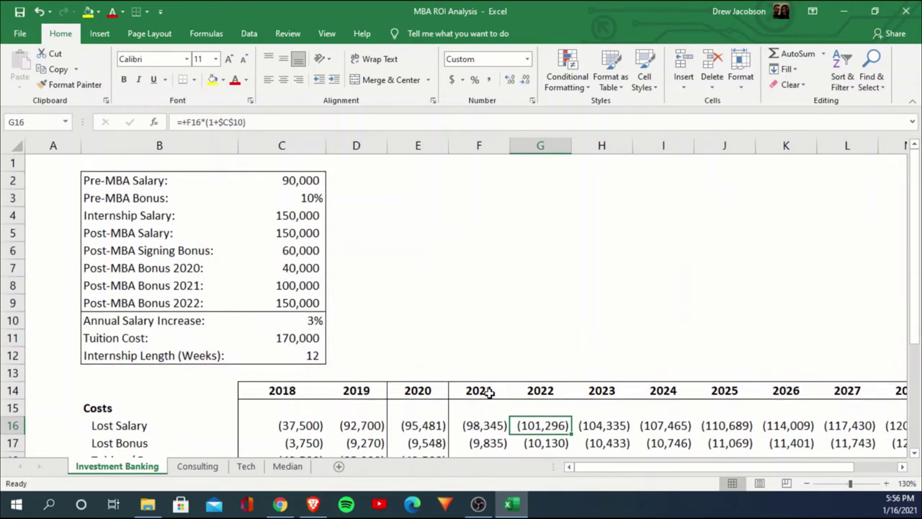
Step: Check the 2018 and 2019 Lost Bonus formulas and clear the 2018 Lost Bonus cell
click(301, 445)
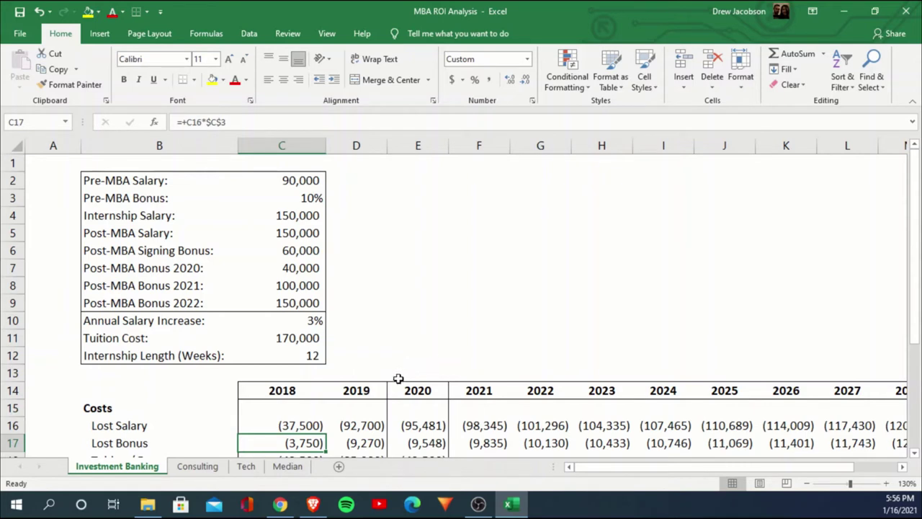
click(370, 442)
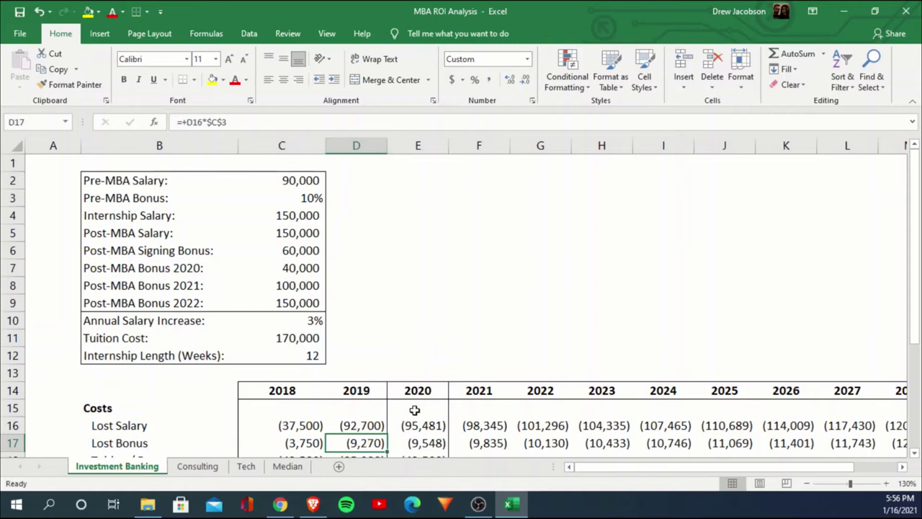
click(301, 441)
key(Delete)
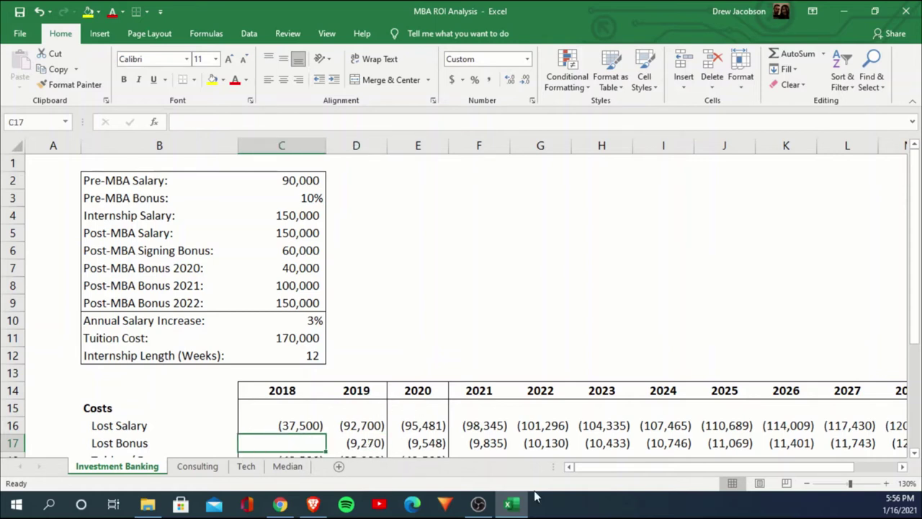
Step: Review how the 2018 to 2020 Tuition / Fees row draws on the Tuition Cost assumption
scroll(663, 344, down, 2)
drag(319, 357, 414, 355)
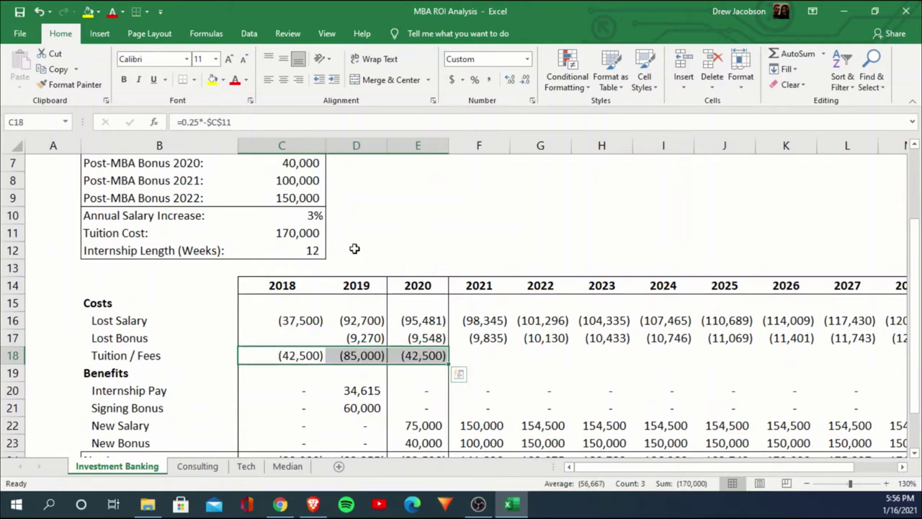
click(310, 233)
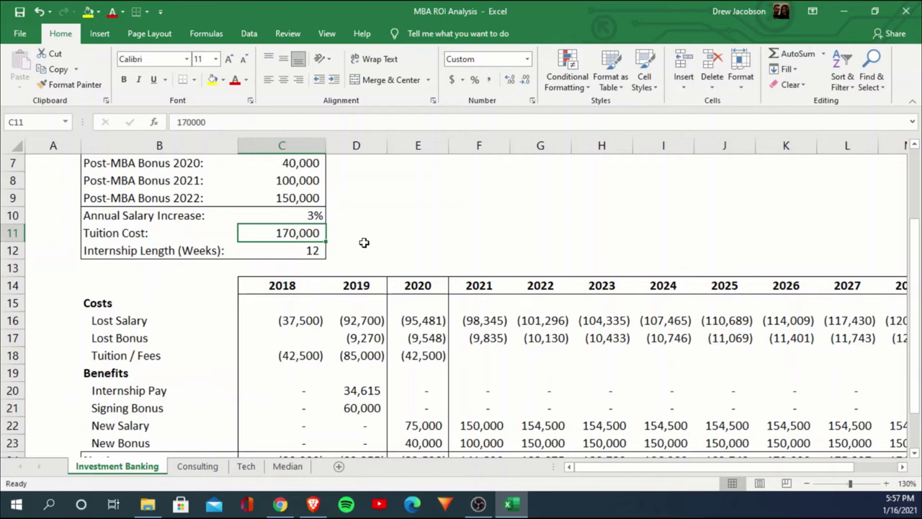
click(356, 222)
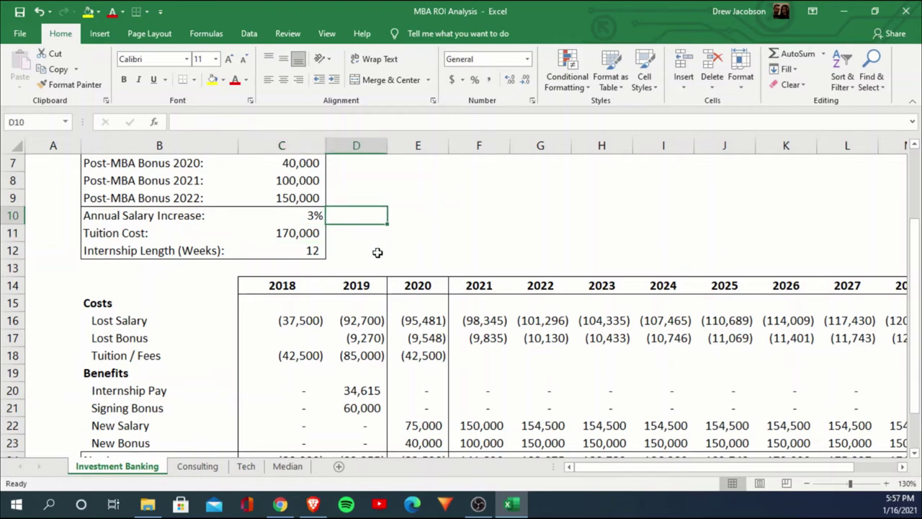
click(366, 236)
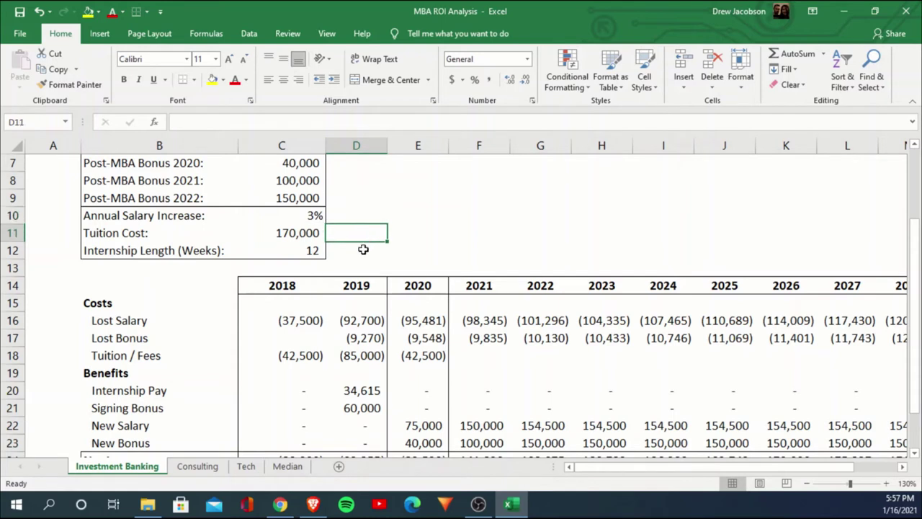
click(304, 235)
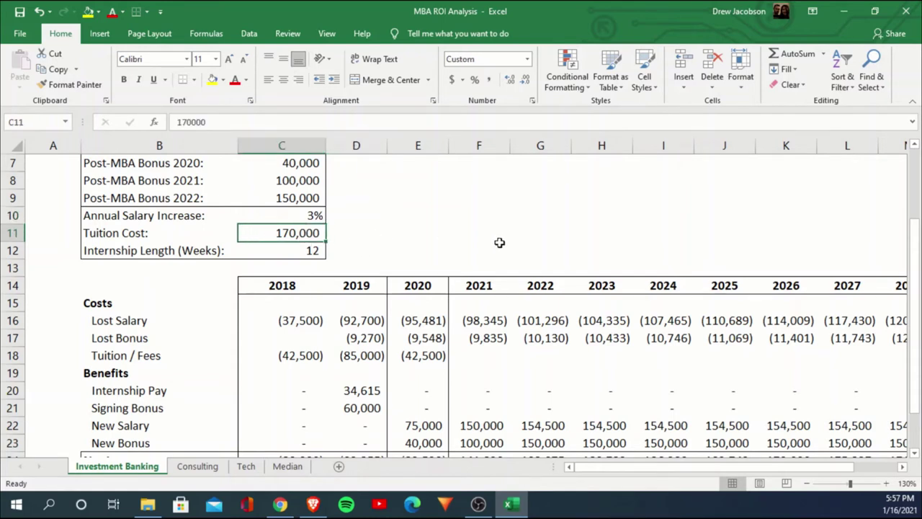
Step: Review the Internship Length and Post-MBA Salary assumptions against the Benefits rows of the yearly table
scroll(499, 242, down, 1)
click(312, 199)
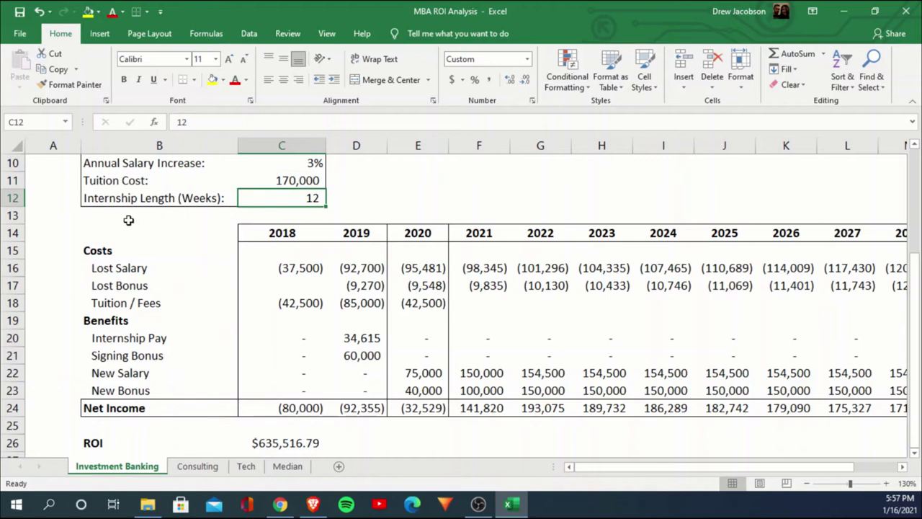
scroll(446, 212, up, 3)
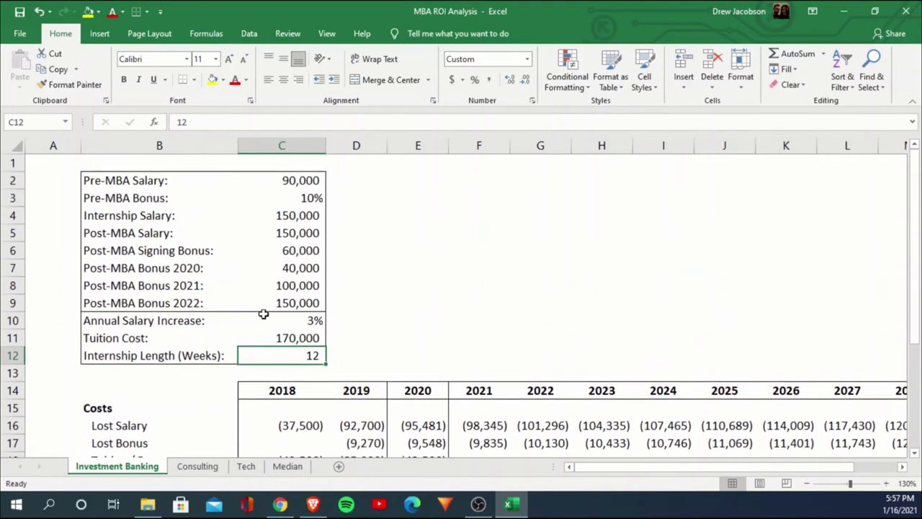
click(316, 233)
scroll(422, 359, down, 2)
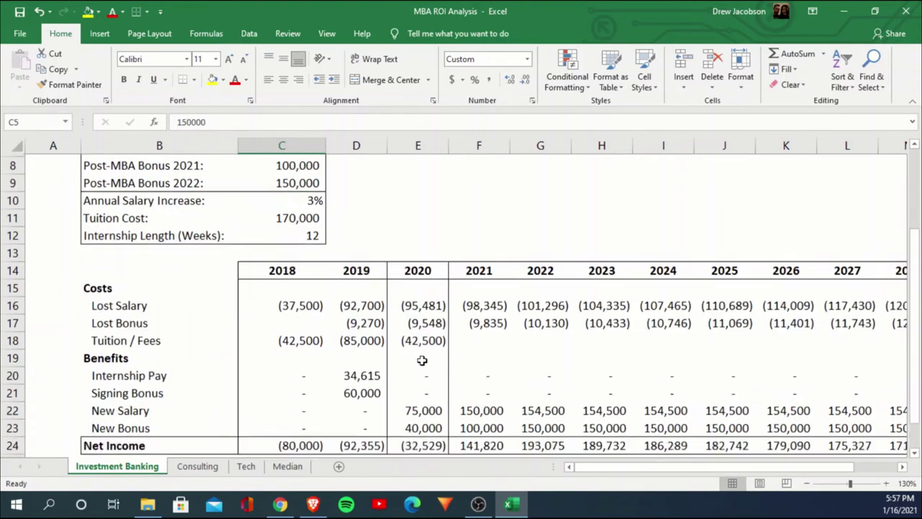
scroll(422, 360, down, 2)
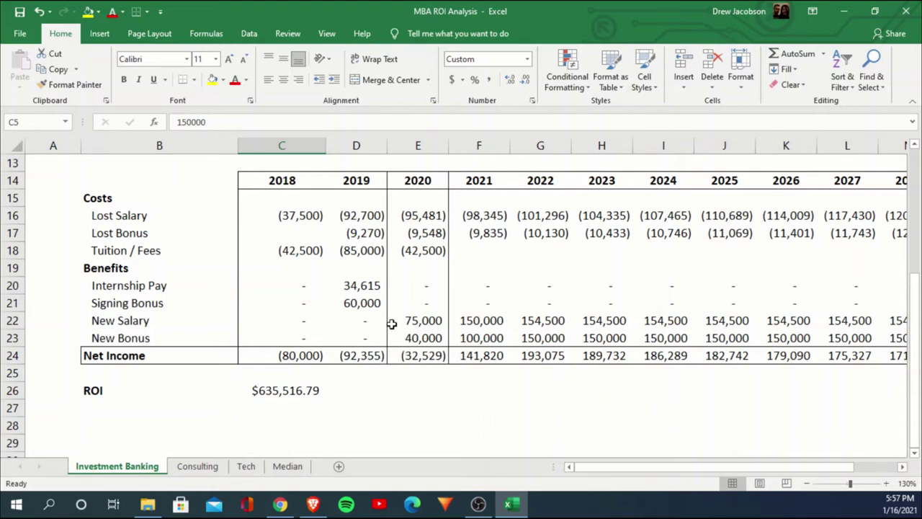
scroll(394, 319, up, 4)
scroll(369, 332, down, 3)
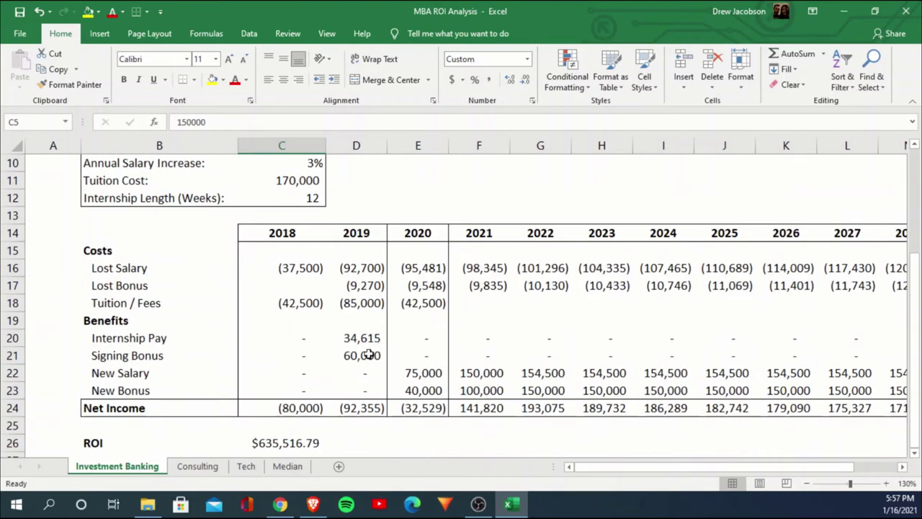
Step: Examine the 2019 Signing Bonus and Net Income formulas, and compare the 2019 benefits with the lost pay and tuition costs
click(370, 354)
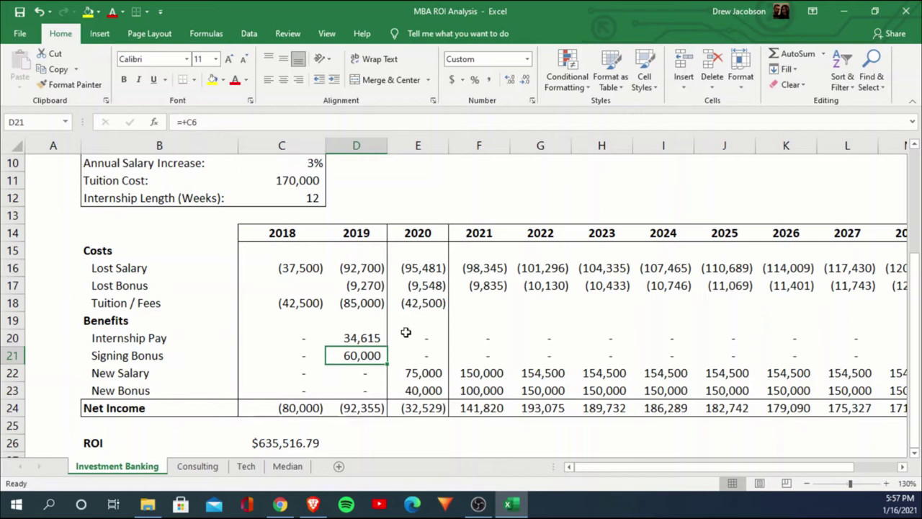
click(380, 411)
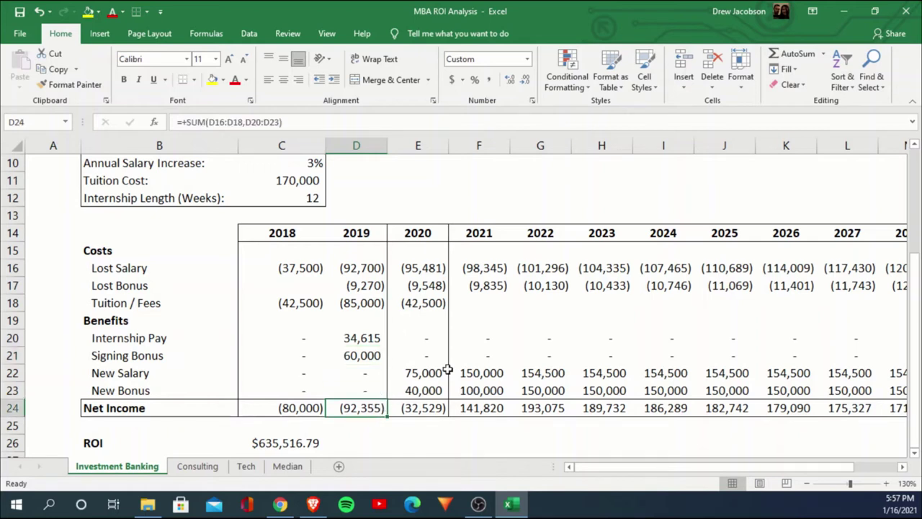
drag(361, 337, 365, 355)
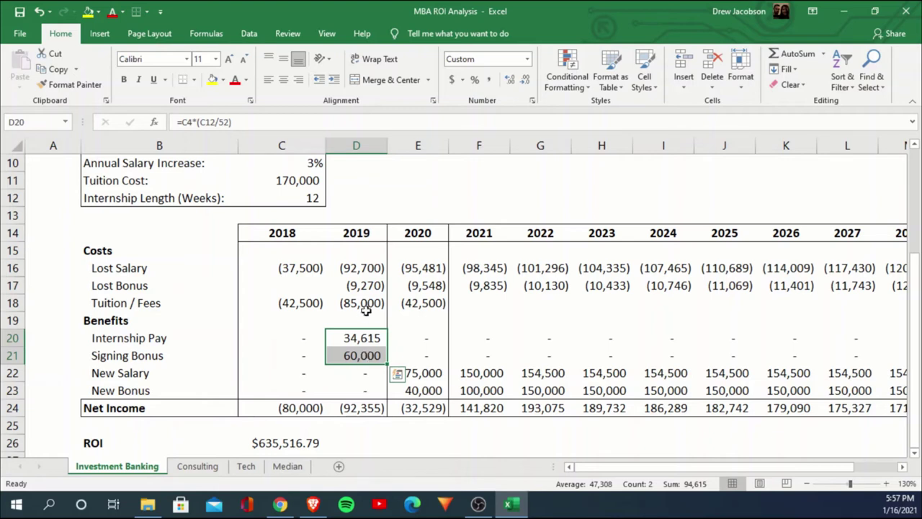
drag(366, 267, 366, 286)
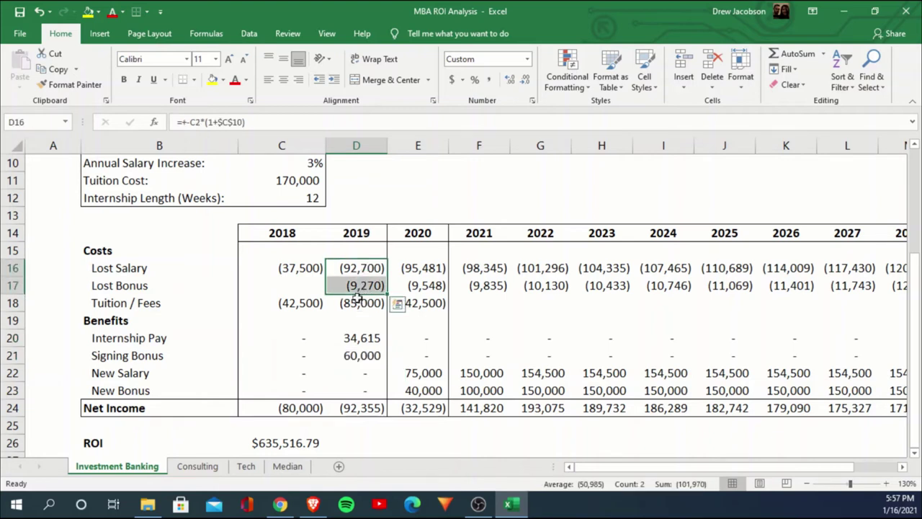
click(363, 286)
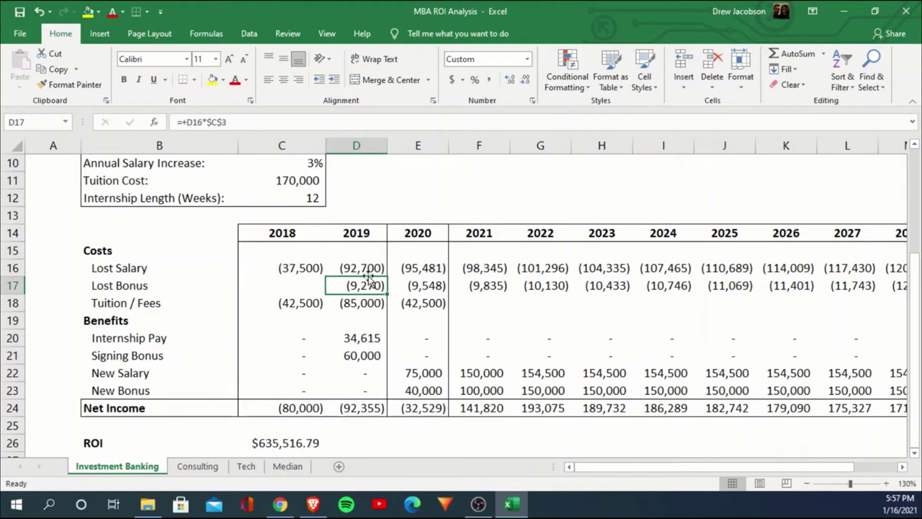
drag(362, 268, 364, 285)
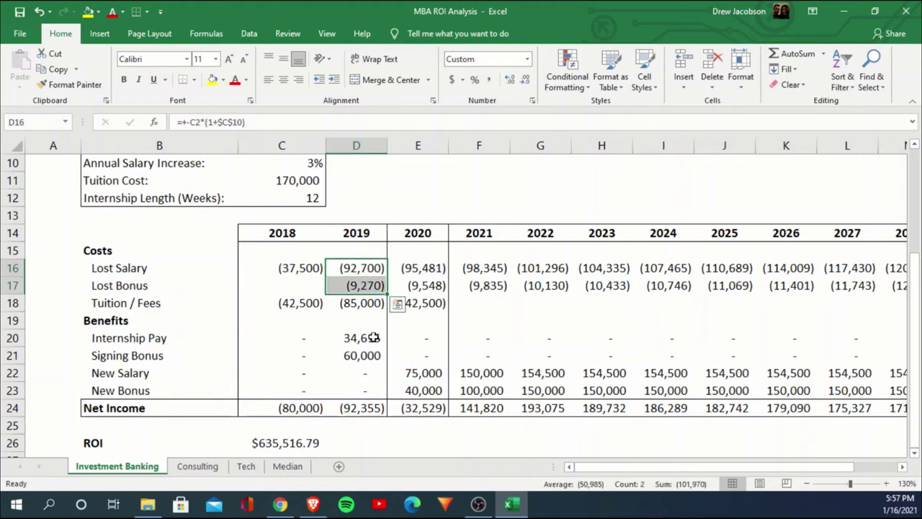
drag(370, 339, 373, 351)
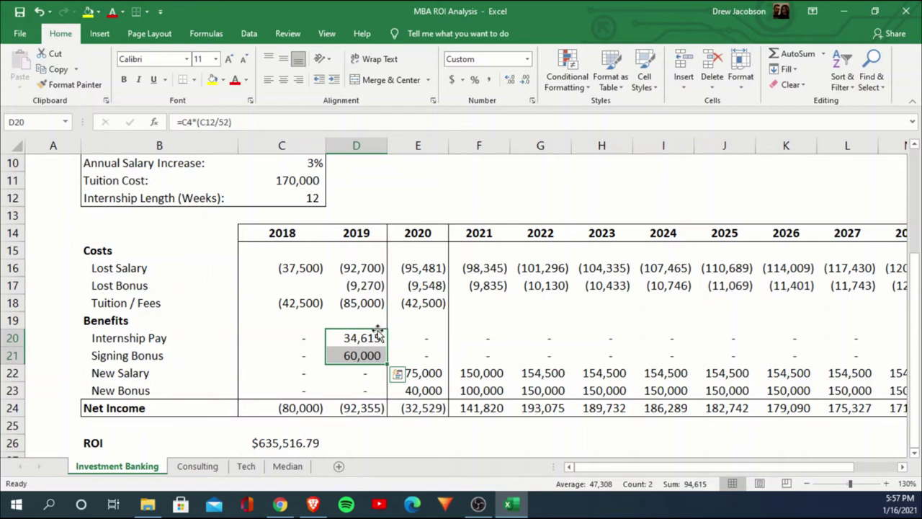
click(371, 303)
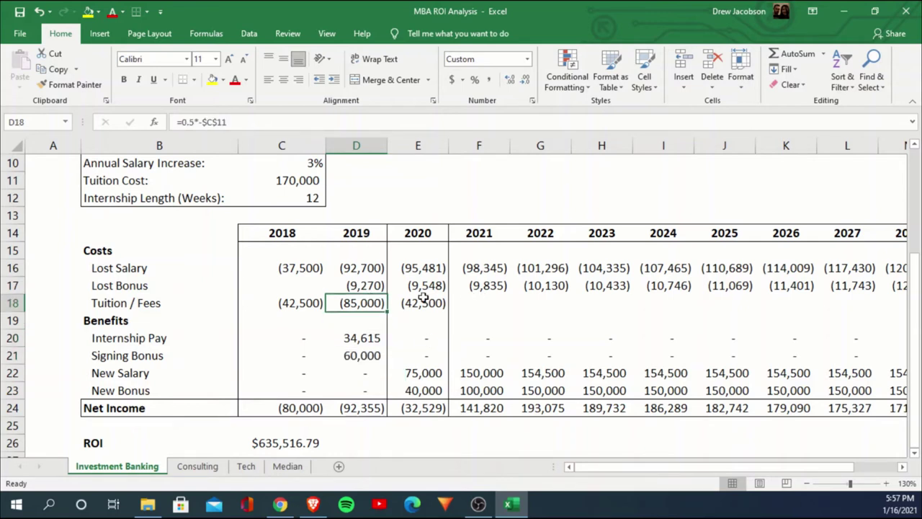
drag(297, 301, 428, 301)
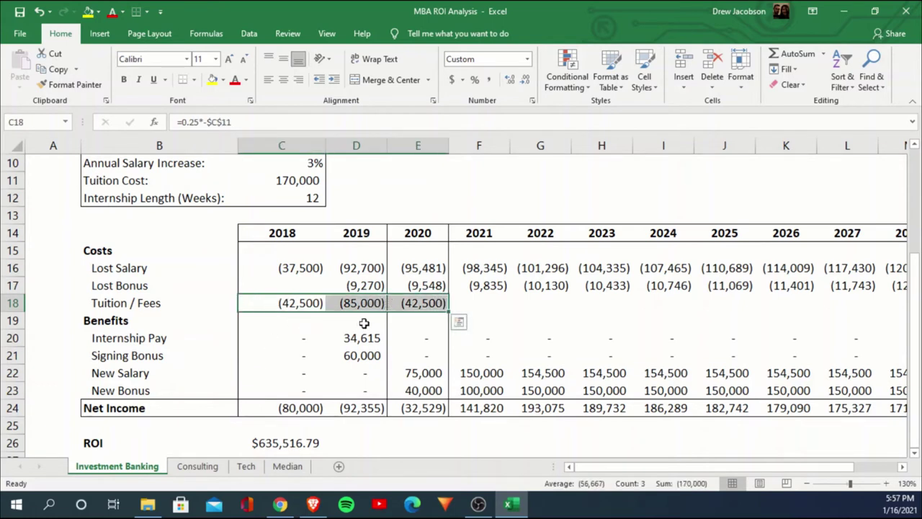
Step: Check the New Salary formulas year by year from 2021 onward for their reference to the annual salary increase
scroll(390, 305, down, 1)
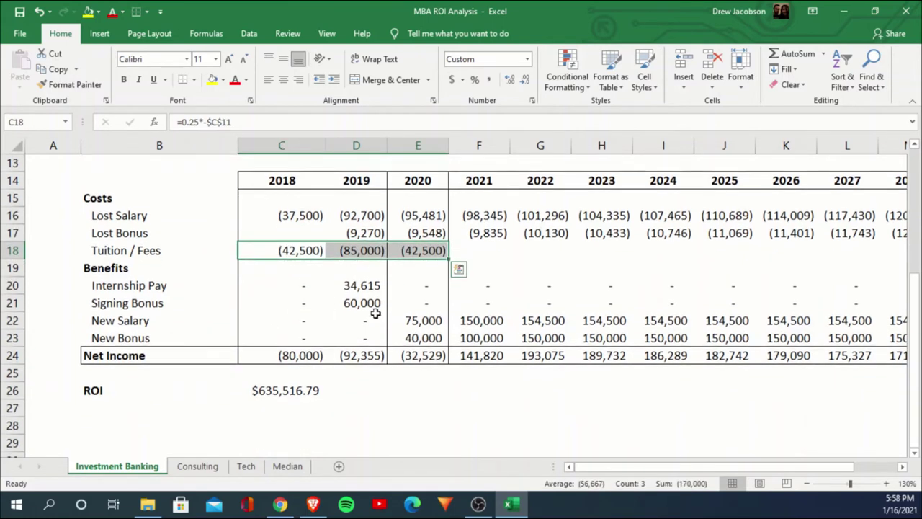
click(472, 323)
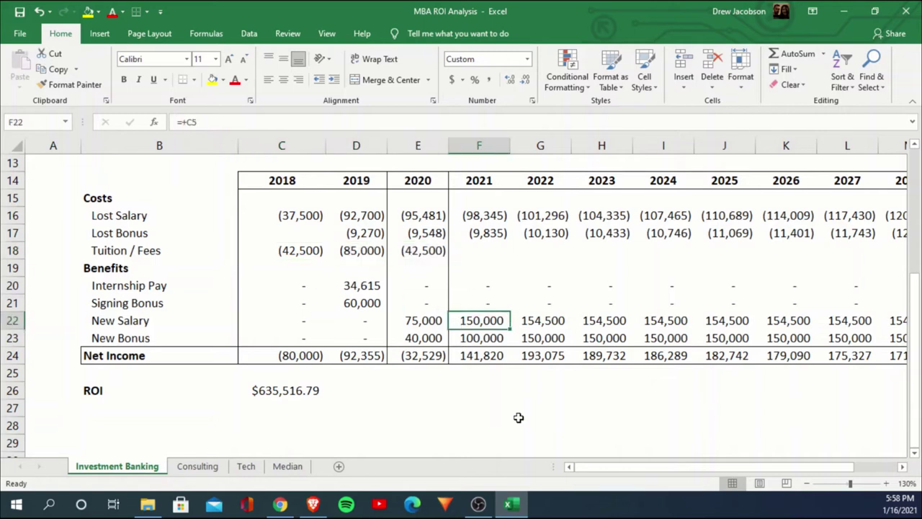
key(Right)
key(Right)
key(Right)
key(Right)
key(Right)
key(Right)
key(Right)
key(Right)
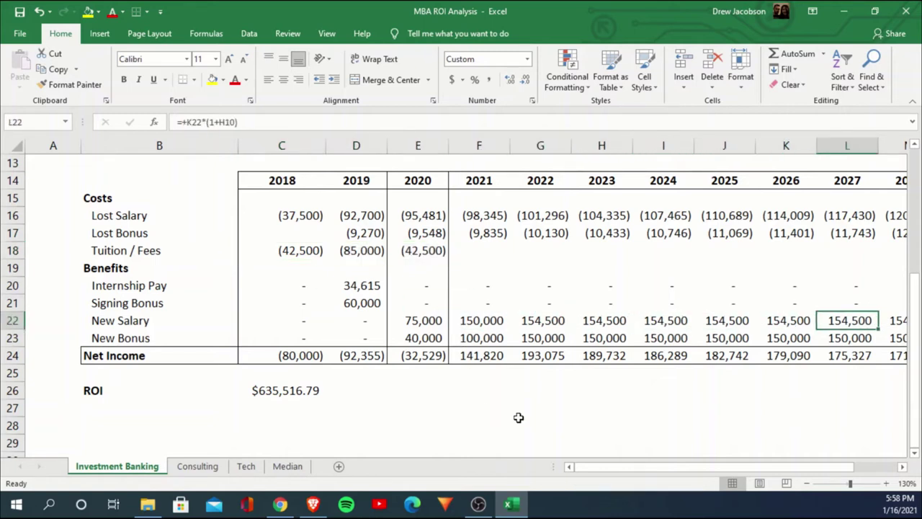
key(Right)
key(Left)
key(Left)
key(Left)
key(Left)
key(Left)
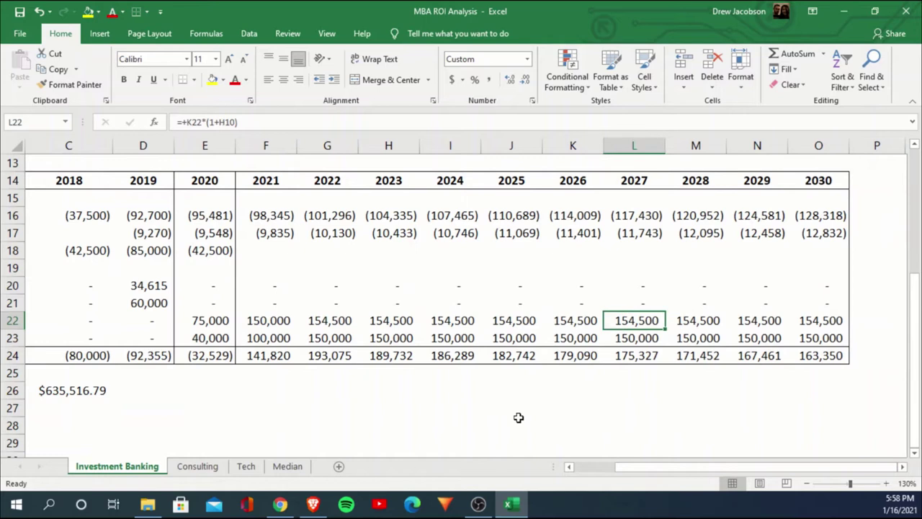
key(Left)
key(Left)
key(Left)
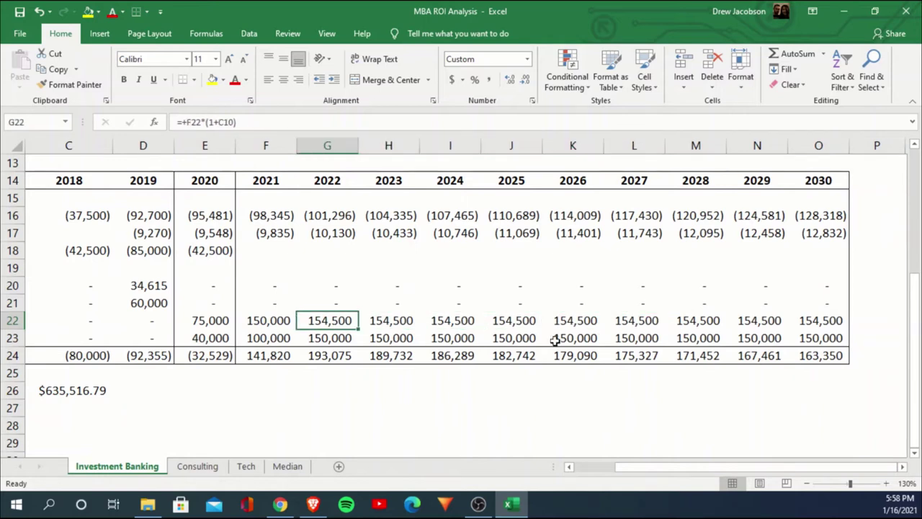
Step: Make the annual salary increase reference absolute in the 2022 New Salary formula, giving =+F22*(1+$C$10)
scroll(551, 342, up, 3)
drag(642, 466, 566, 466)
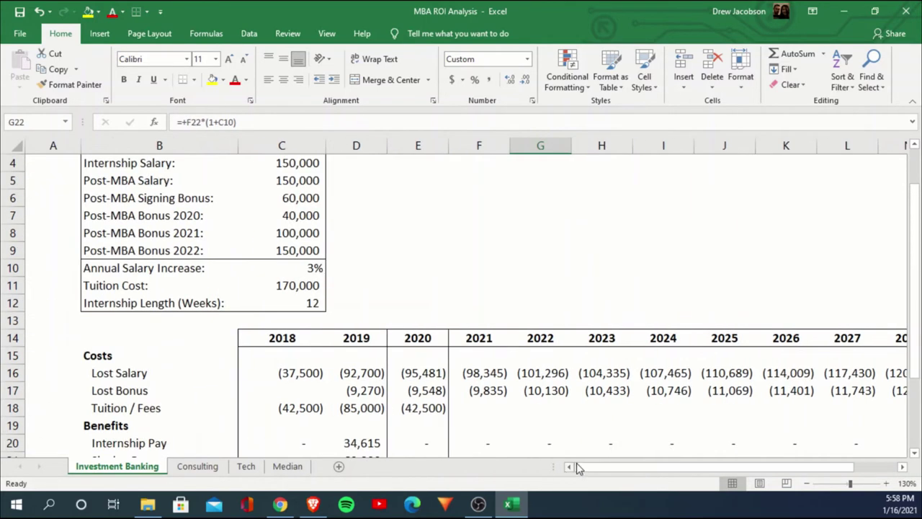
key(F2)
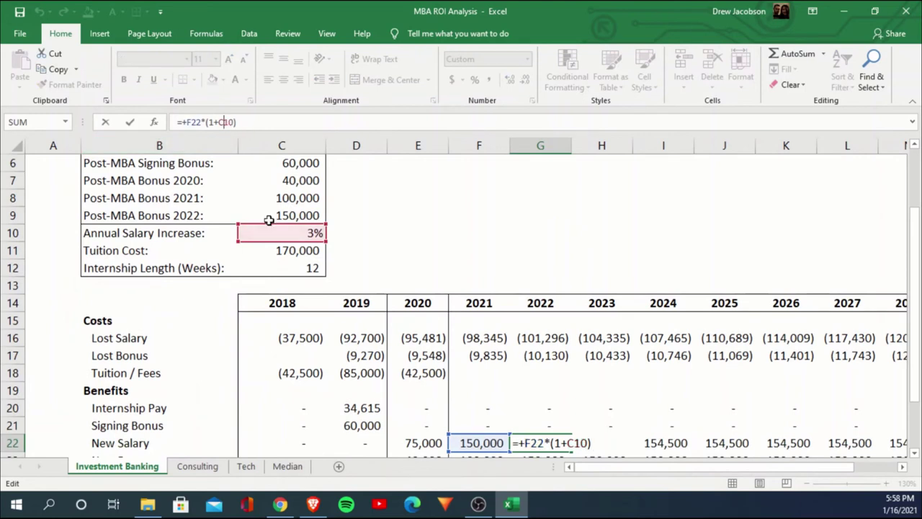
key(F4)
key(ctrl+Return)
Step: Copy the 2022 New Salary formula across the row through 2030, pasting formulas only
key(ctrl+c)
key(ctrl+shift+Right)
key(alt+e)
key(s)
key(Return)
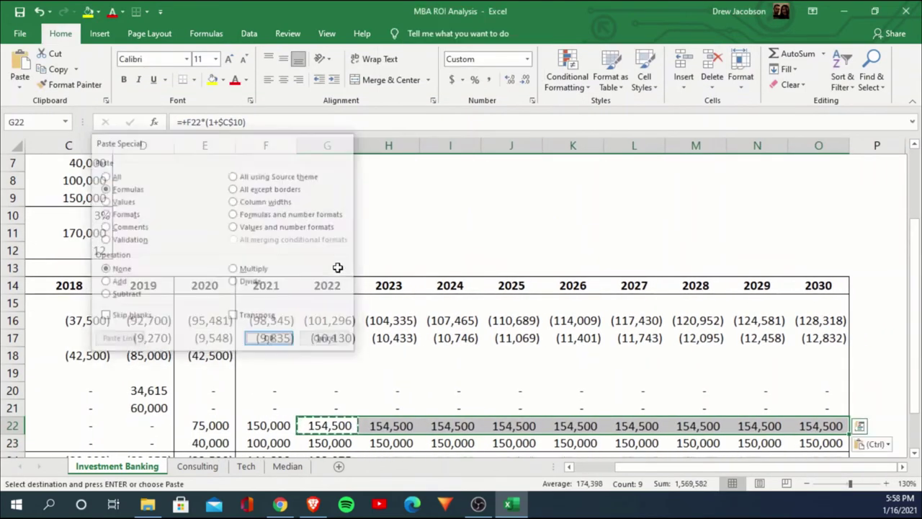
Step: Examine the ROI formula below the Investment Banking Net Income row, checking its discount rate and year range
key(Down)
key(Left)
key(Escape)
key(Down)
key(Down)
key(Down)
key(Down)
key(Down)
key(Down)
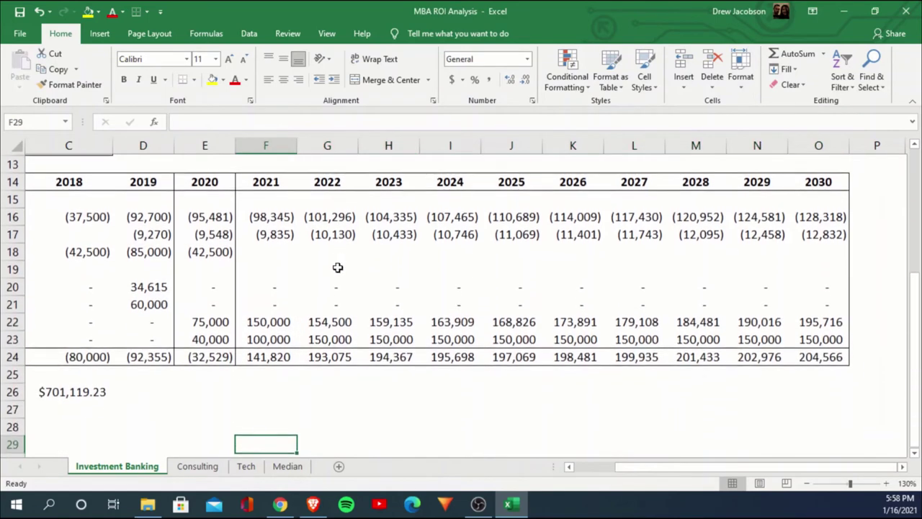
key(Home)
key(Right)
key(Up)
key(Up)
key(Up)
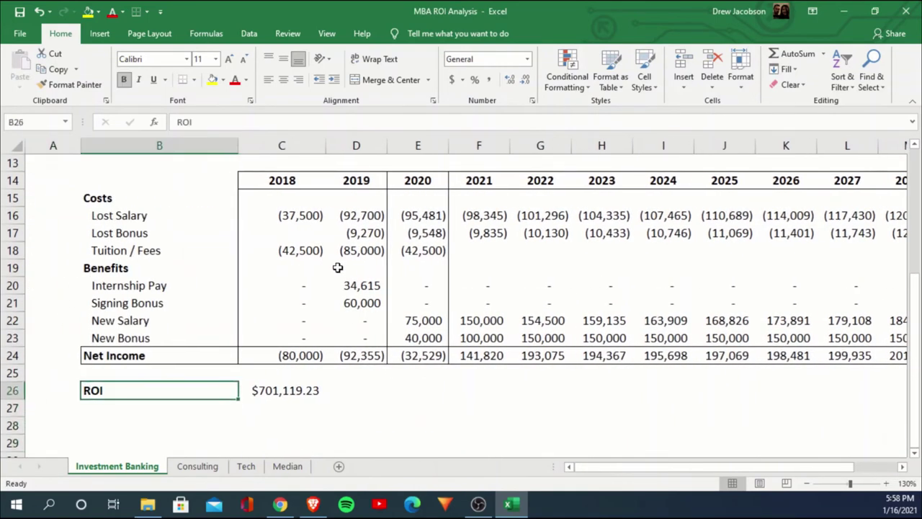
key(Right)
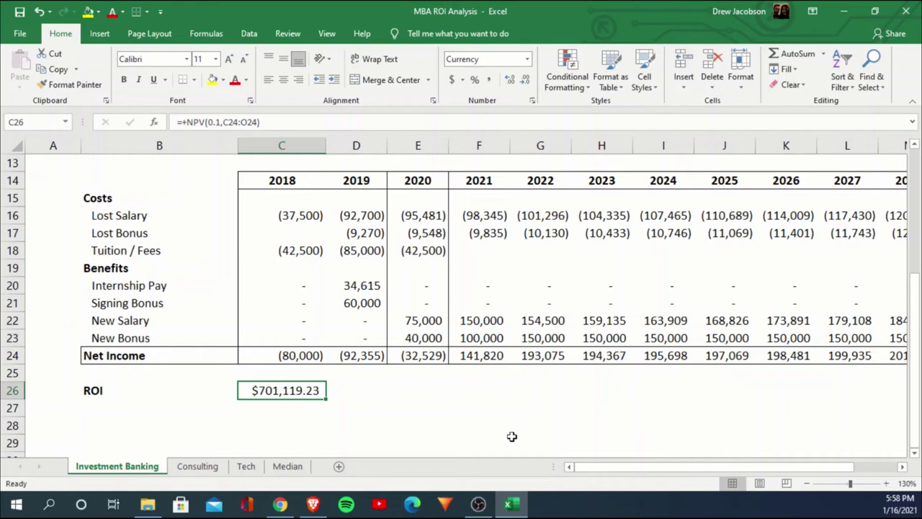
click(422, 416)
click(304, 391)
Step: Review the Investment Banking New Salary row from 2020 onward, checking how each year's salary is calculated
drag(476, 321, 902, 325)
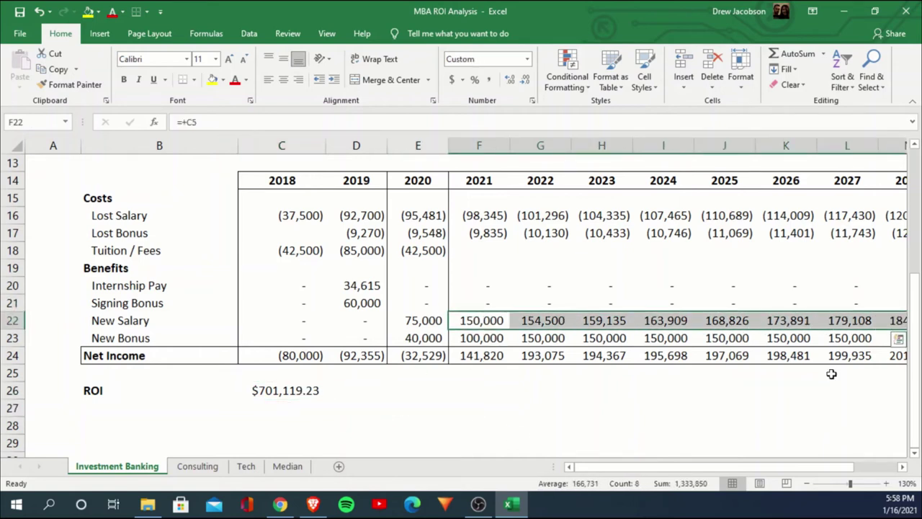
key(Right)
key(Right)
key(Right)
key(Right)
key(Right)
key(Right)
key(Right)
key(Right)
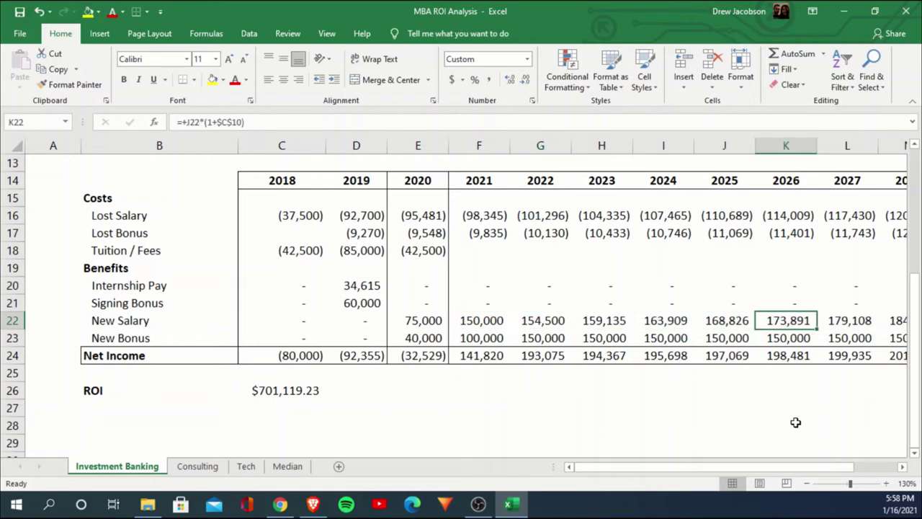
key(Left)
key(Left)
key(Left)
key(Left)
key(Left)
key(Left)
key(Left)
key(Left)
key(Left)
key(Left)
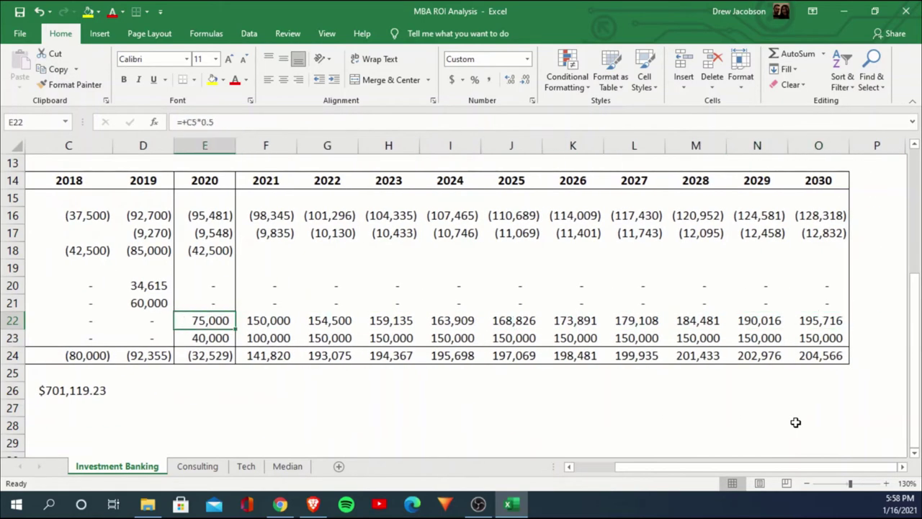
key(Right)
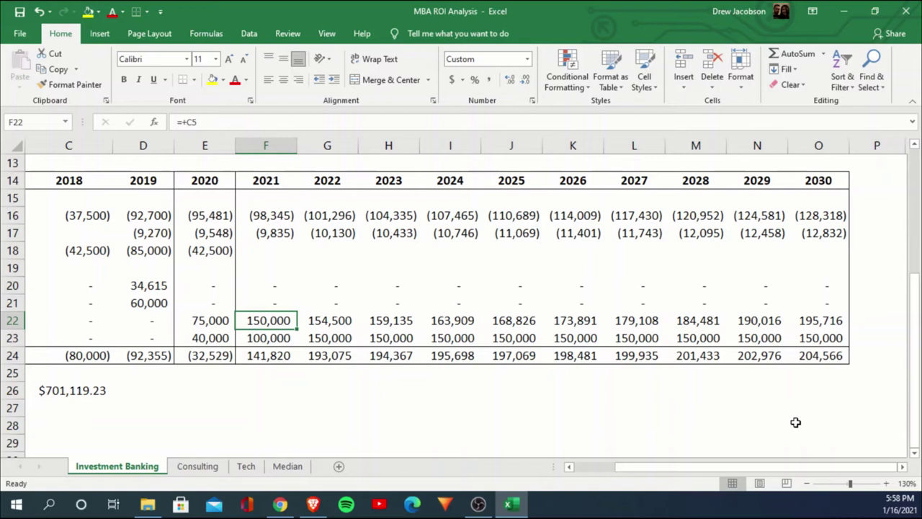
Step: Override the Investment Banking New Salary with 175,000 for 2022 and 200,000 for 2023
key(Right)
text(175000)
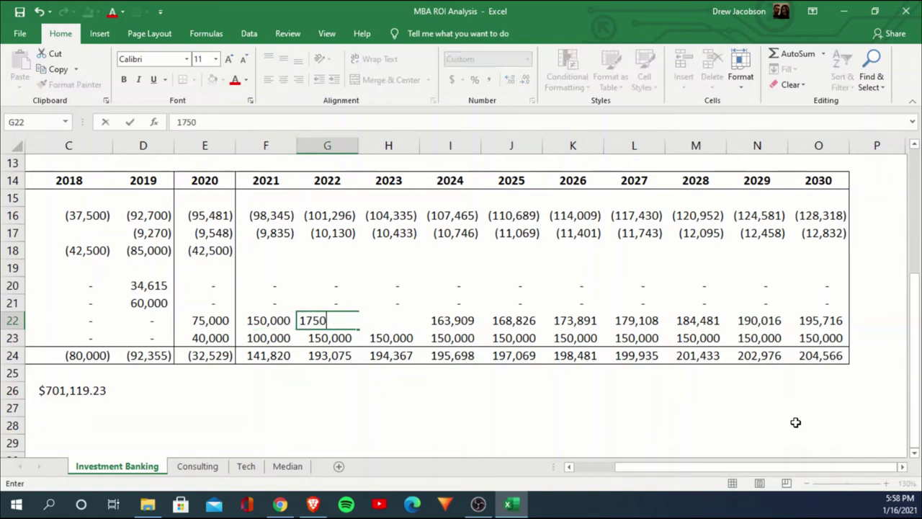
key(Return)
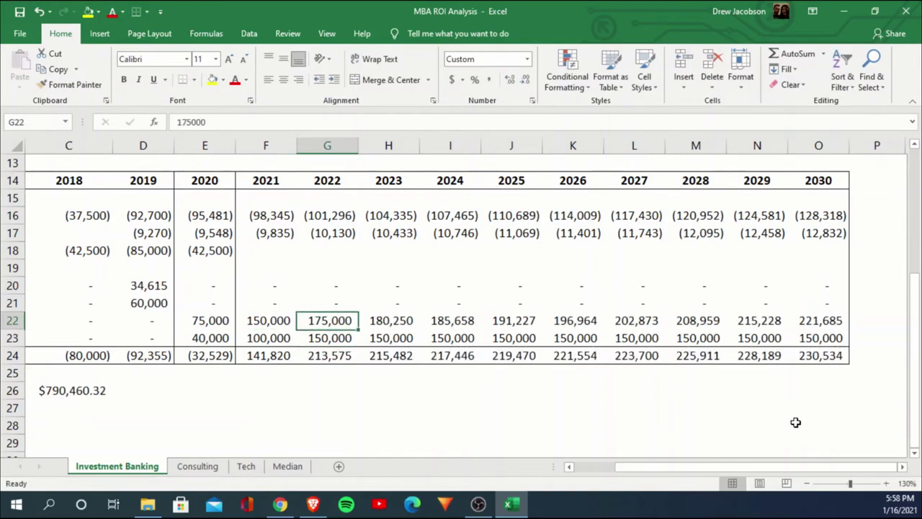
key(Right)
text(200,)
text(000)
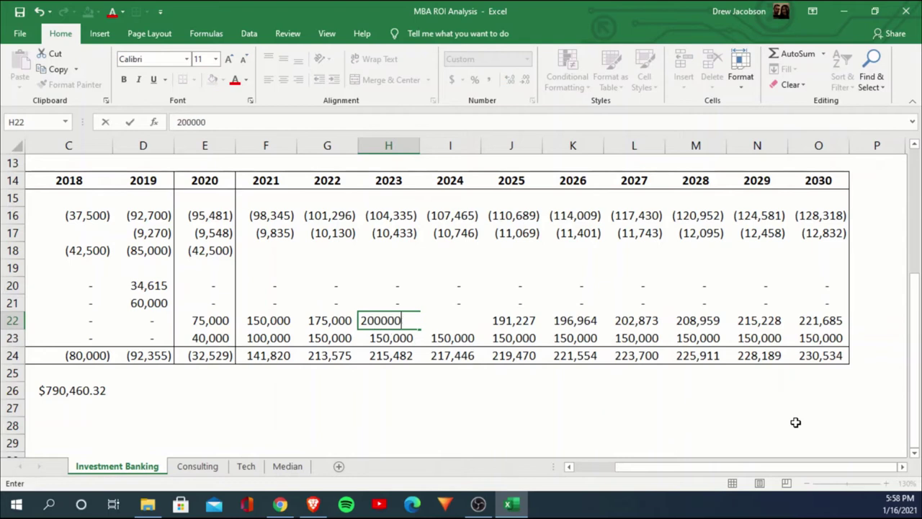
key(Return)
Step: Override the 2024 New Salary on the Investment Banking sheet with 250,000
key(Right)
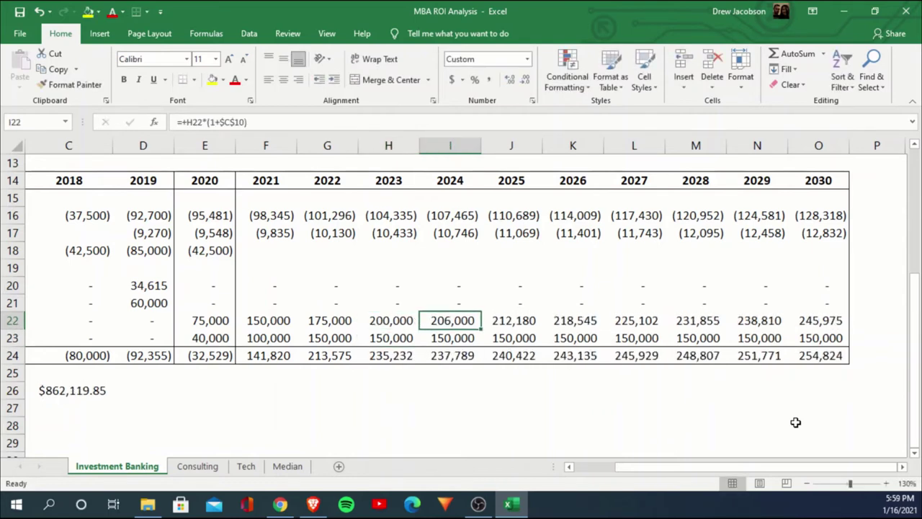
text(250000)
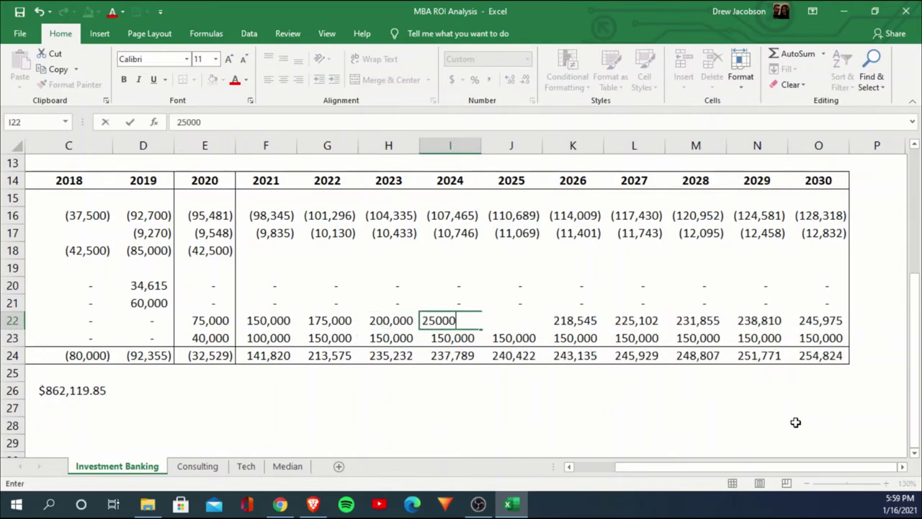
key(Return)
key(Up)
key(Right)
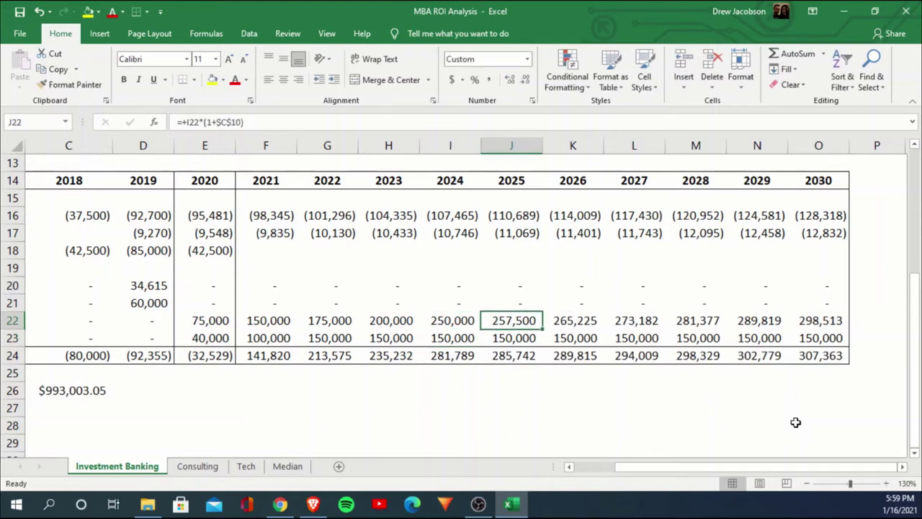
Step: Check the 2025 New Bonus formula and the recalculated ROI on the Investment Banking sheet
key(Down)
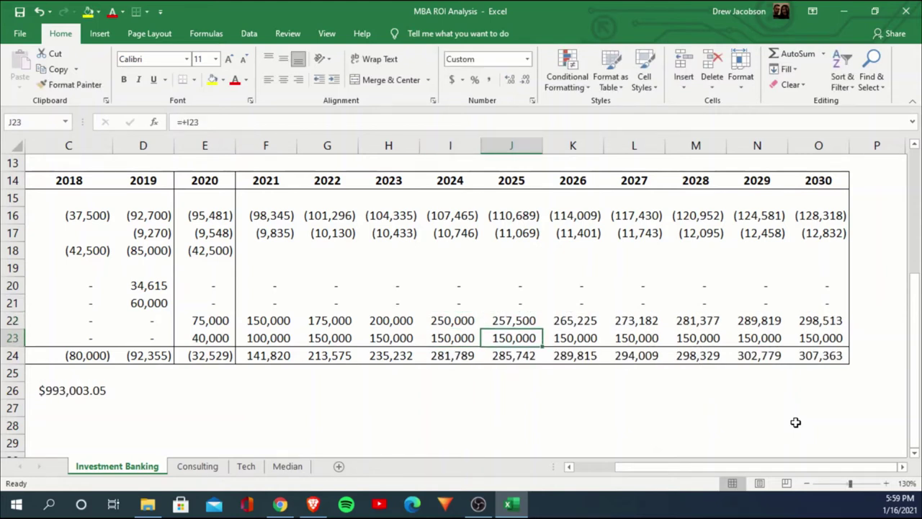
key(Up)
key(Left)
key(Home)
key(Right)
key(Down)
key(Down)
key(Down)
key(Down)
key(Down)
key(Right)
key(Up)
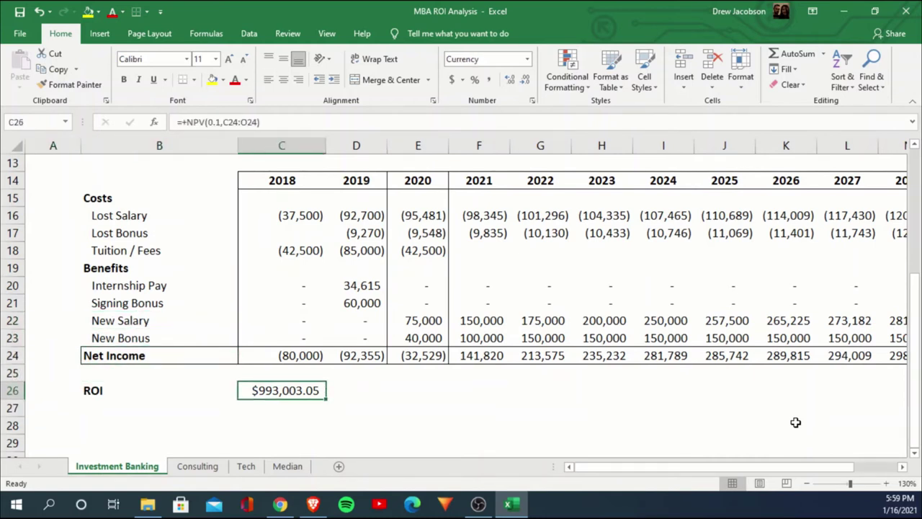
Step: Review the Consulting sheet's assumptions, including the Pre-MBA Salary, Post-MBA Signing Bonus and Tuition Cost
click(197, 468)
click(609, 336)
ctrl+scroll(607, 336, down, 3)
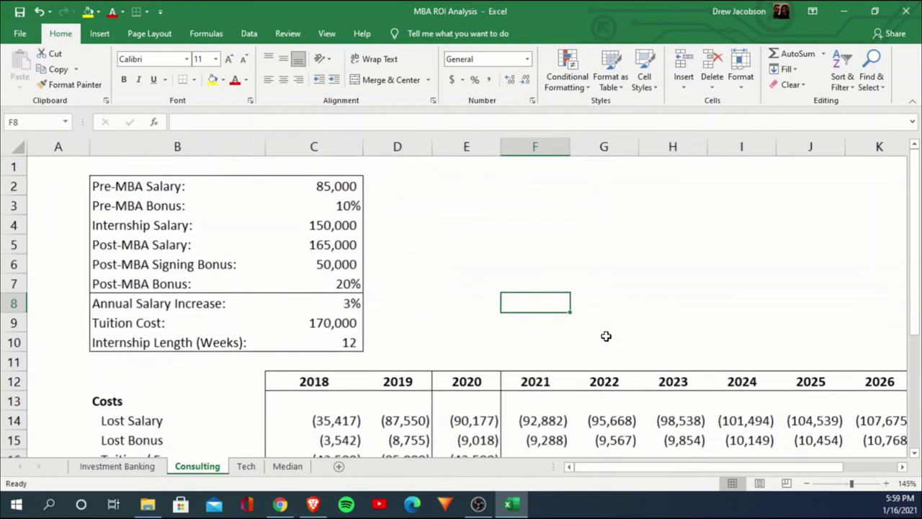
click(290, 184)
scroll(554, 297, down, 1)
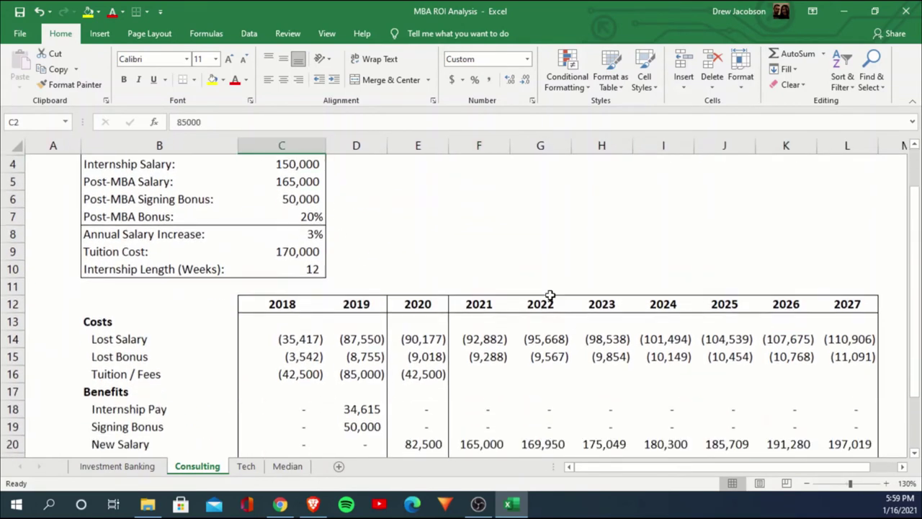
click(291, 200)
scroll(509, 271, up, 1)
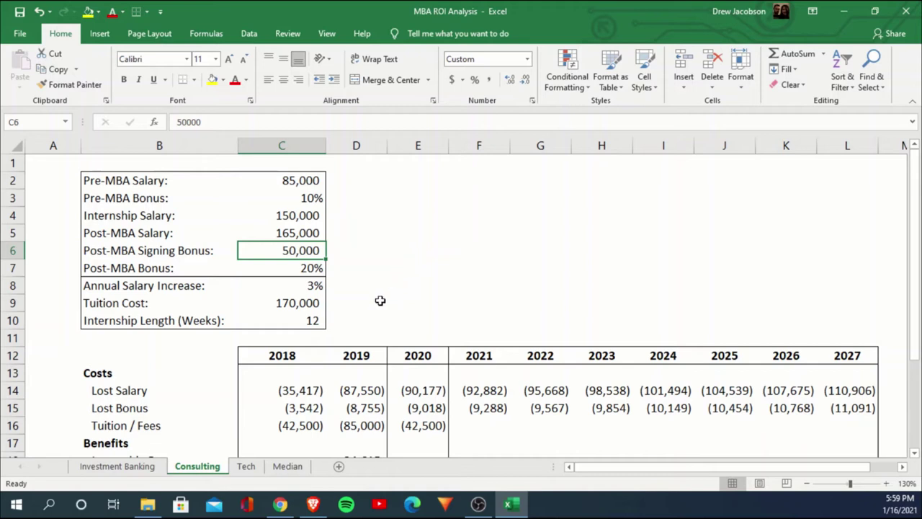
click(283, 307)
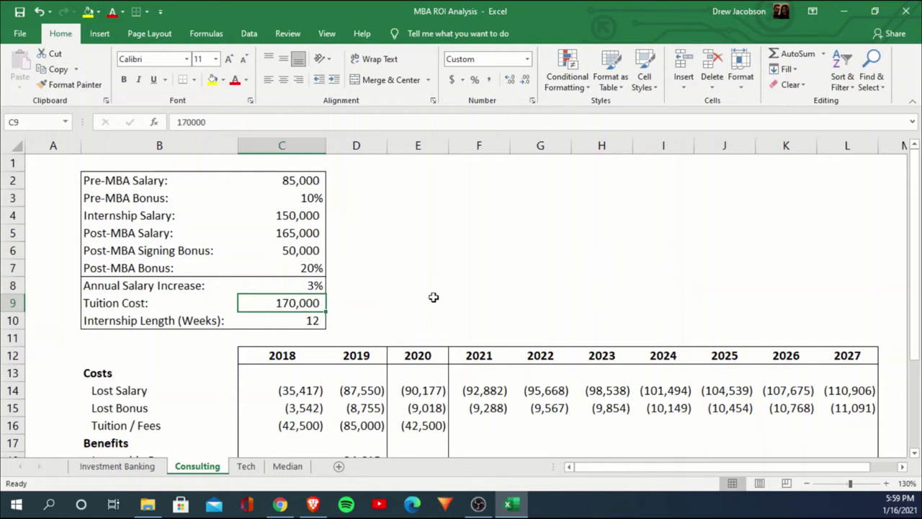
Step: Examine the Consulting ROI formula and the New Salary formulas across 2021 to 2027
scroll(361, 269, down, 1)
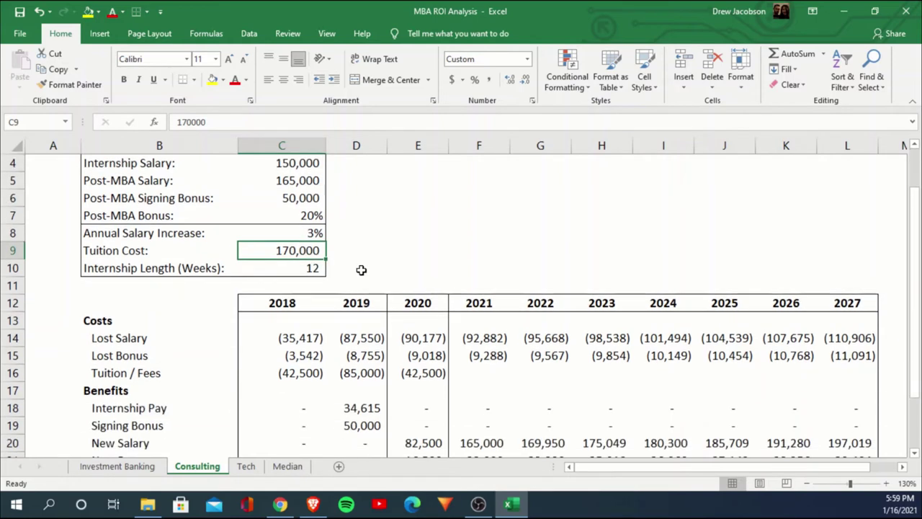
scroll(361, 269, down, 3)
click(300, 355)
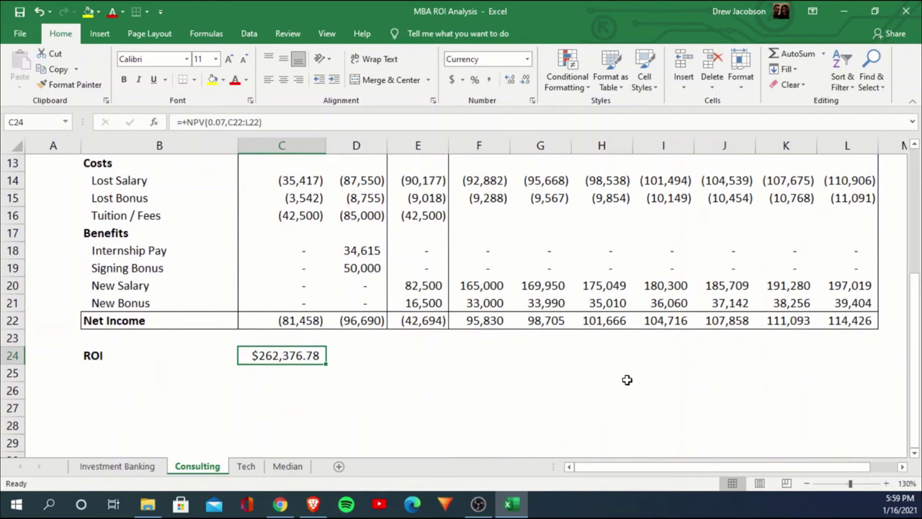
drag(839, 286, 487, 286)
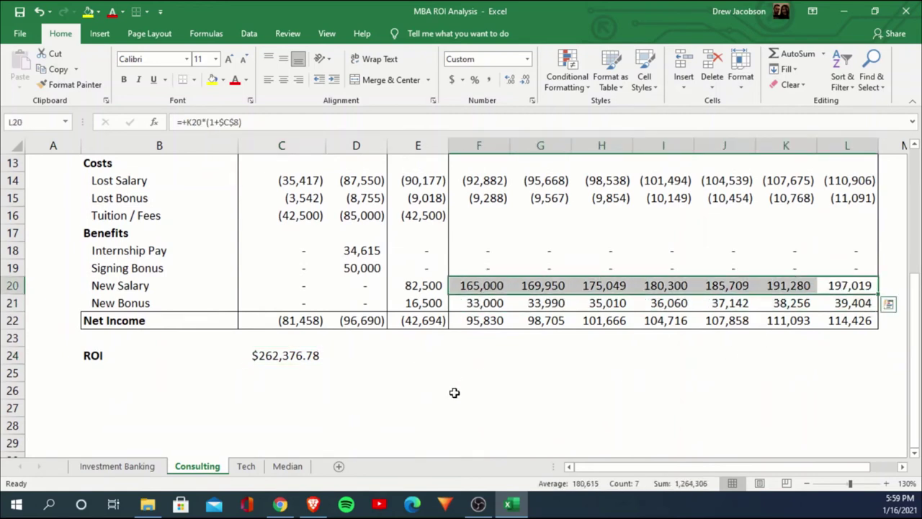
click(479, 287)
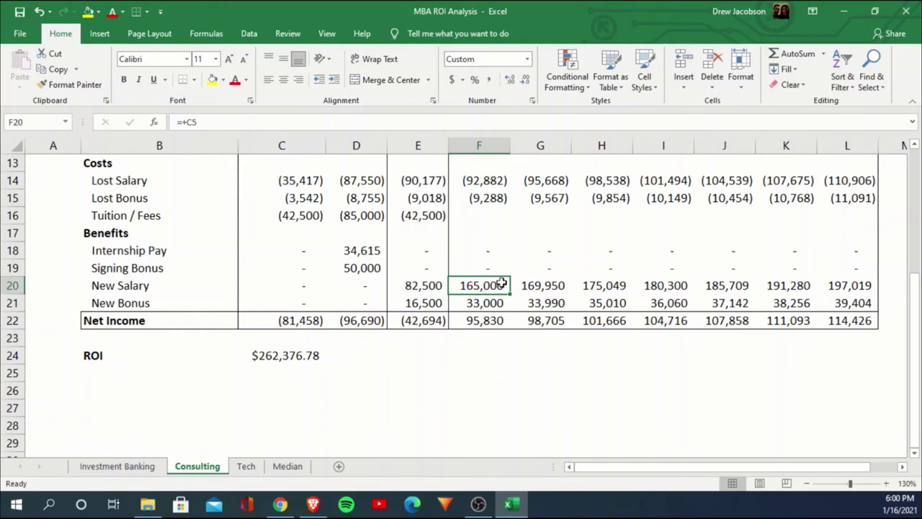
click(552, 287)
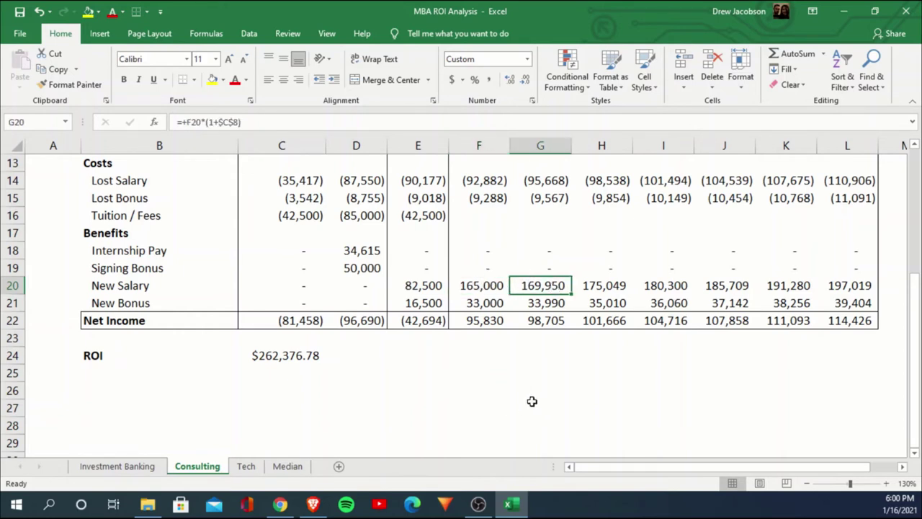
Step: Compare the Consulting projection years and New Salary growth with those on the Investment Banking sheet
scroll(533, 400, up, 2)
drag(479, 252, 850, 250)
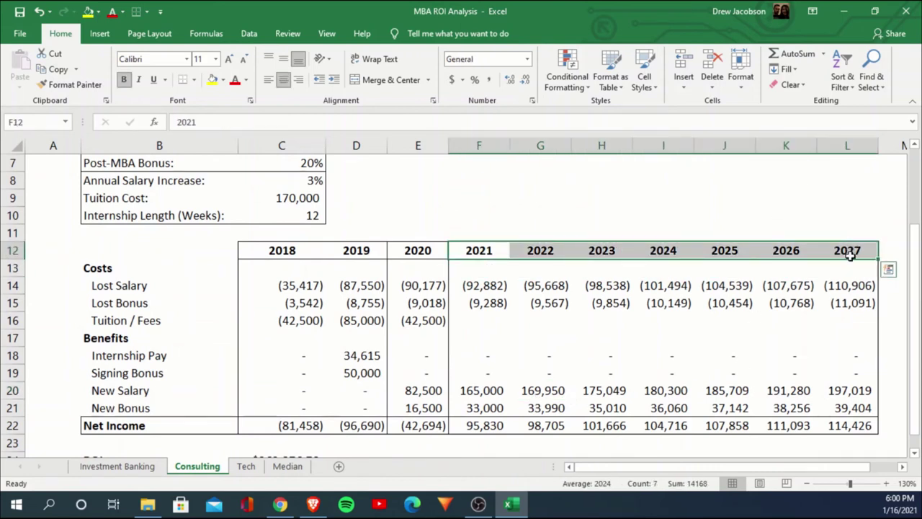
click(541, 390)
click(144, 467)
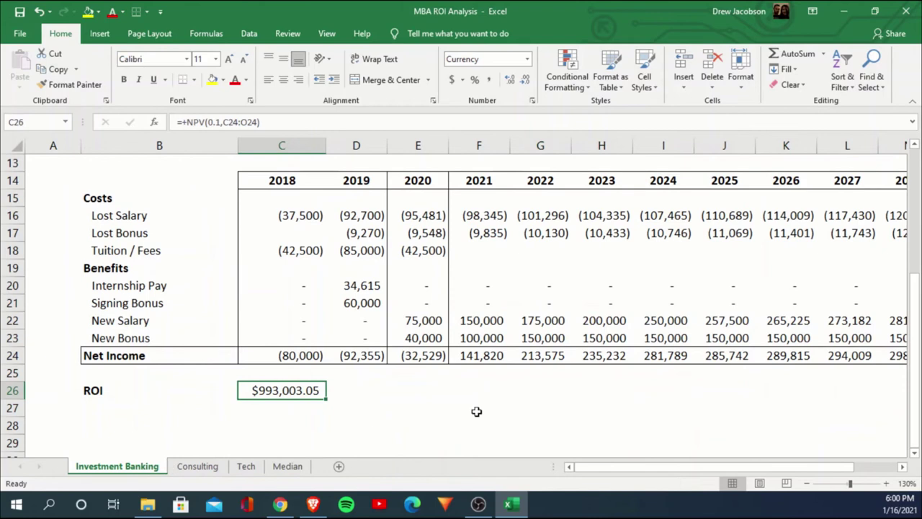
click(208, 468)
scroll(380, 410, up, 2)
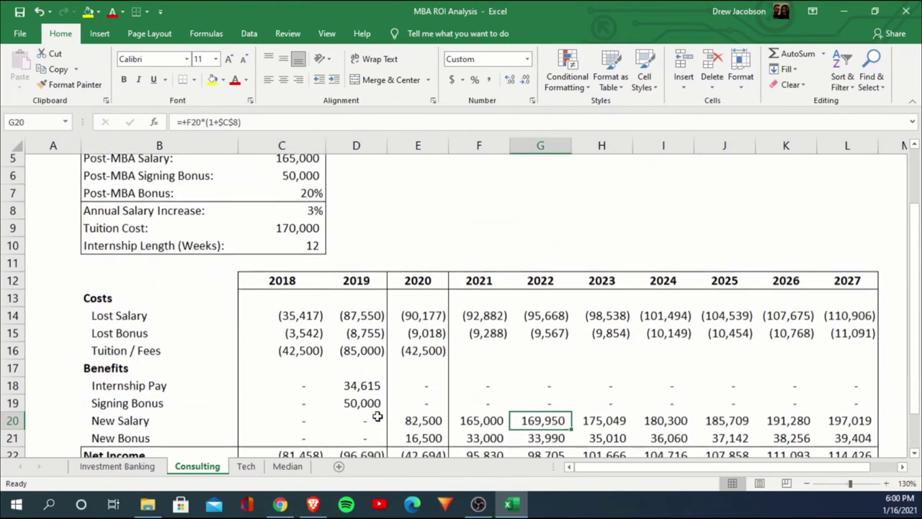
scroll(371, 417, down, 4)
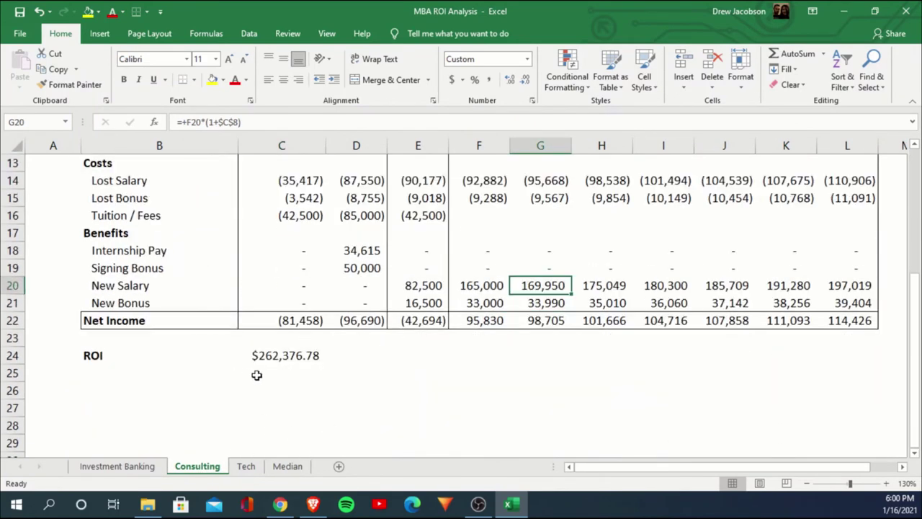
Step: Rename the ROI label in cell B24 of the Consulting sheet to NPV
click(278, 358)
click(102, 358)
text(NPV)
key(Return)
key(Up)
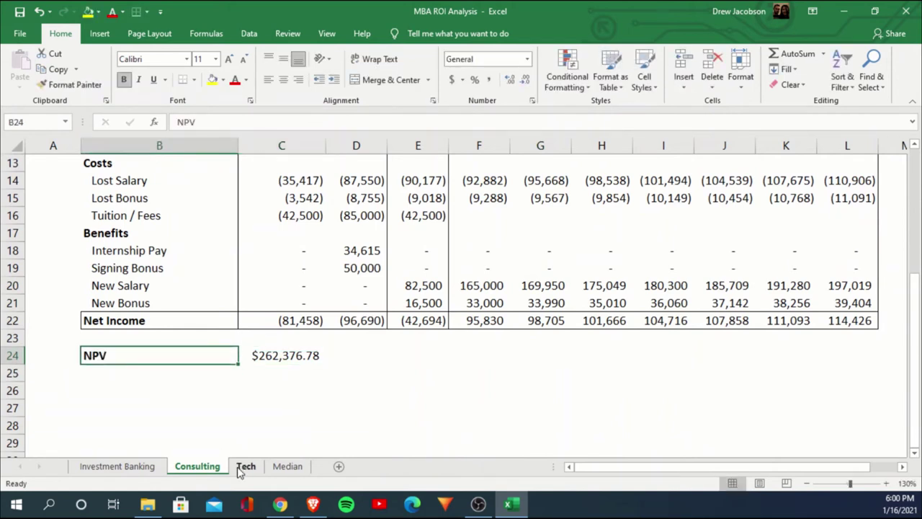
key(Right)
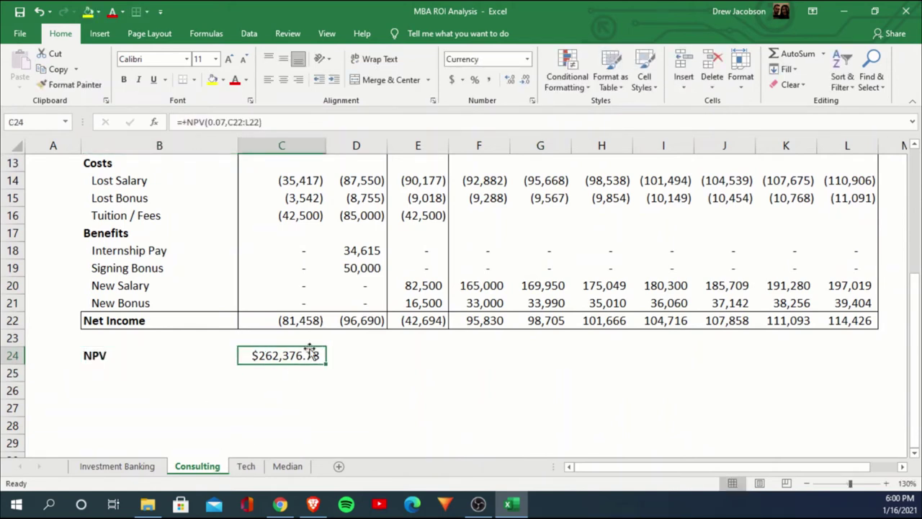
Step: Rename the ROI label in cell B26 of the Investment Banking sheet to NPV
click(149, 467)
click(141, 402)
text(N{PV)
key(Return)
key(Up)
text(NPV)
key(Return)
key(Up)
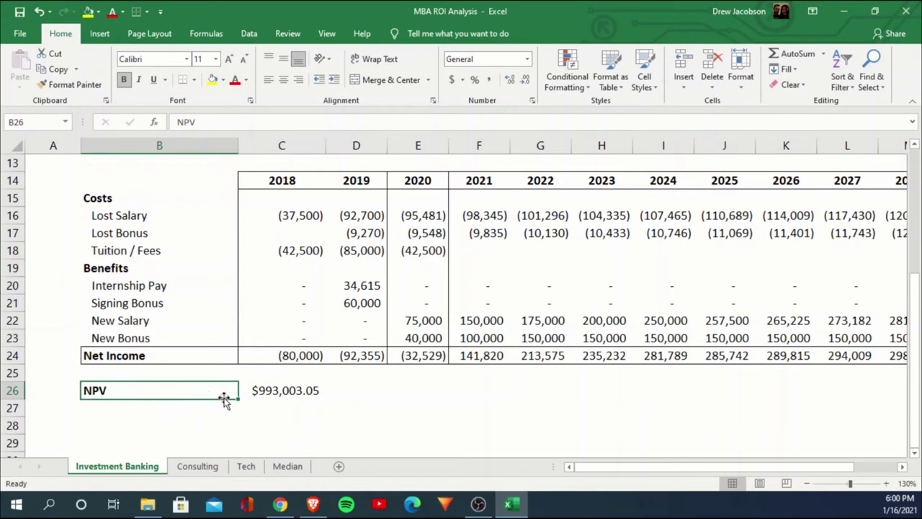
click(192, 407)
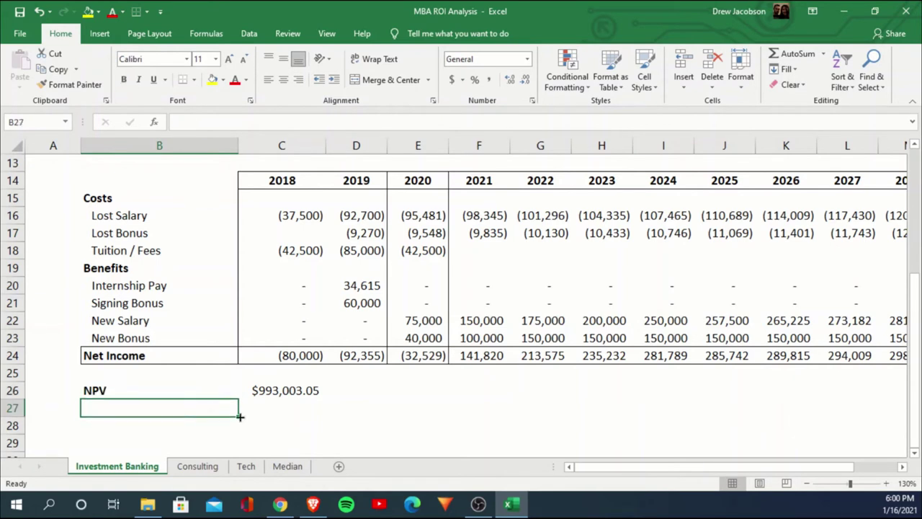
Step: Review the Tech sheet's assumptions and its yearly costs, benefits, Net Income and ROI
click(197, 466)
click(245, 466)
click(446, 310)
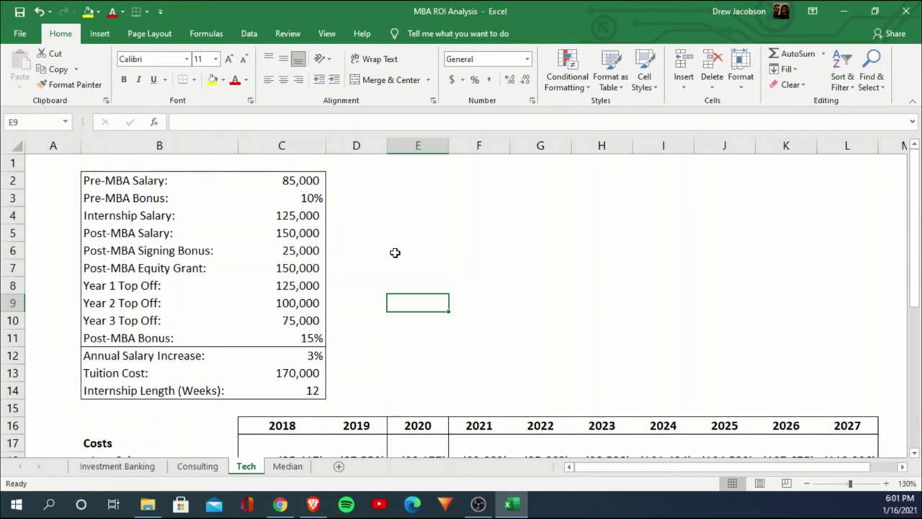
scroll(403, 249, down, 4)
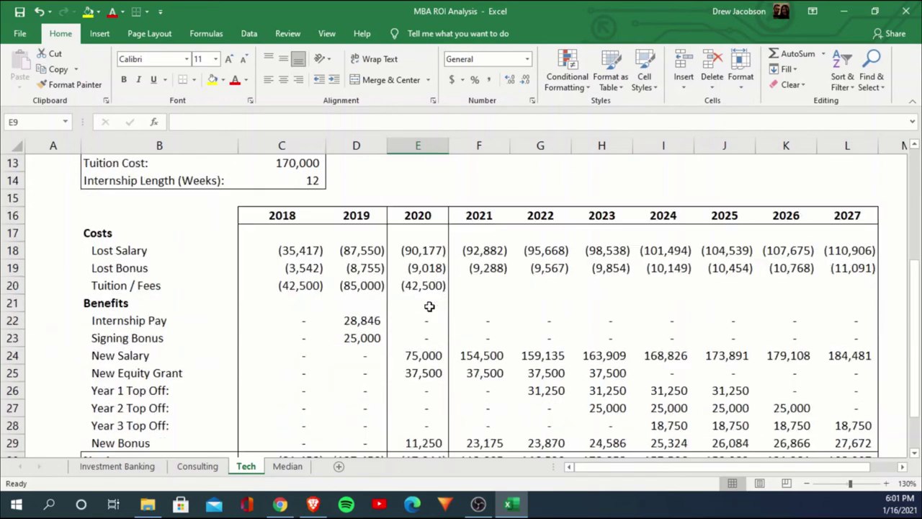
scroll(428, 307, down, 1)
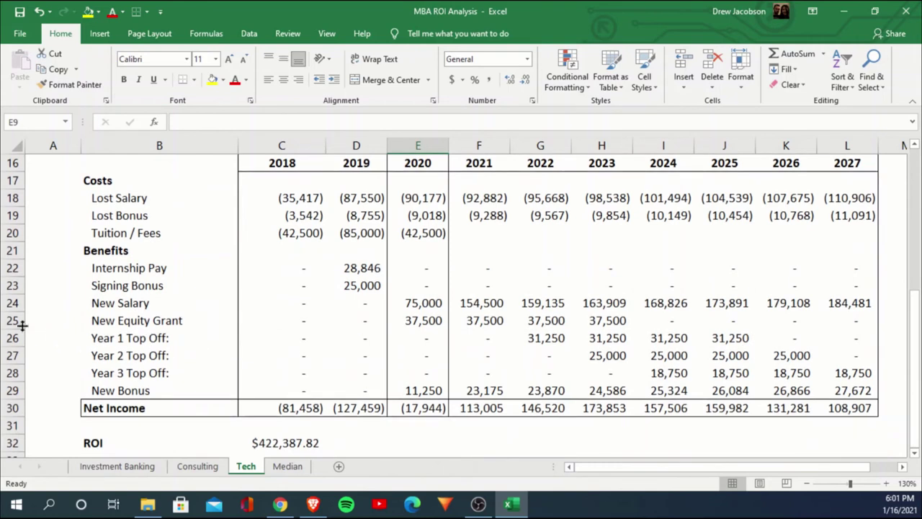
Step: Examine the equity grant, top off and bonus rows on the Tech sheet together with the 2020 and 2021 New Salary cells
drag(11, 325, 11, 391)
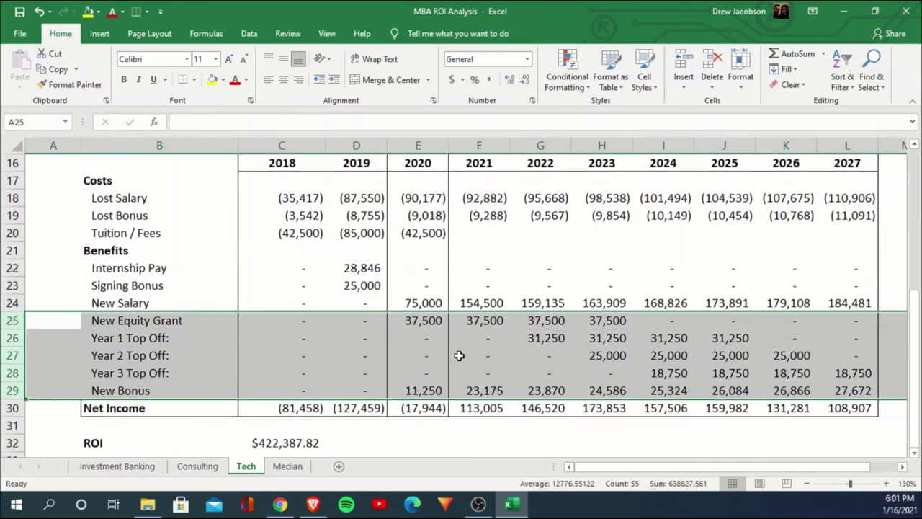
click(404, 323)
click(422, 306)
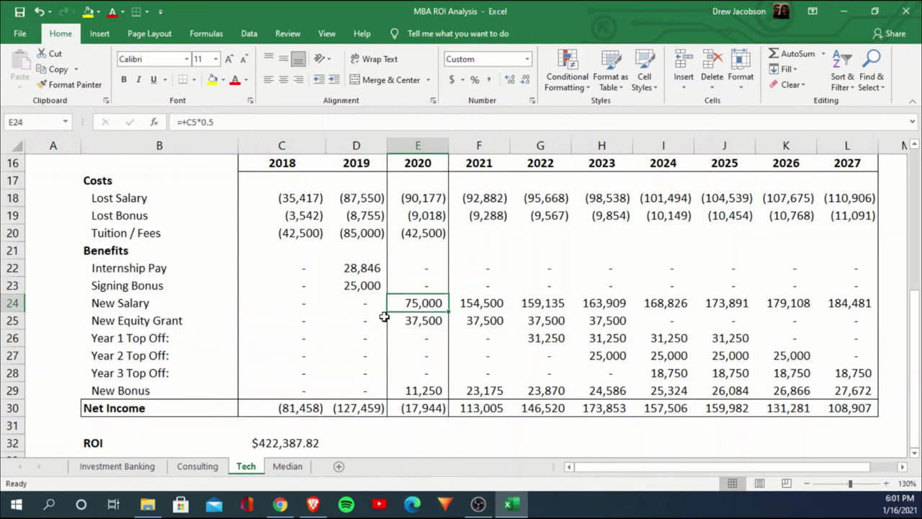
scroll(216, 344, up, 2)
scroll(214, 344, down, 1)
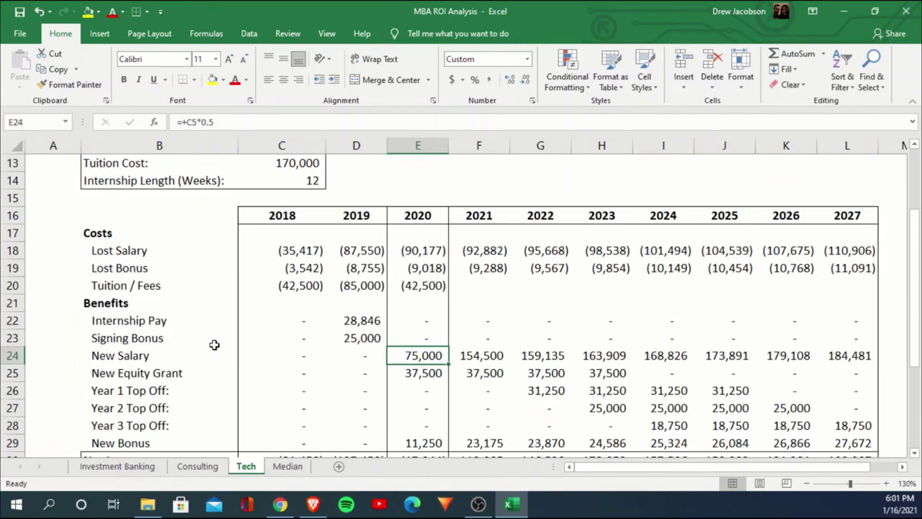
click(471, 355)
click(474, 367)
Step: Trace the 2020 New Equity Grant formula in E25 back to the Post-MBA Equity Grant assumption in C7
click(418, 372)
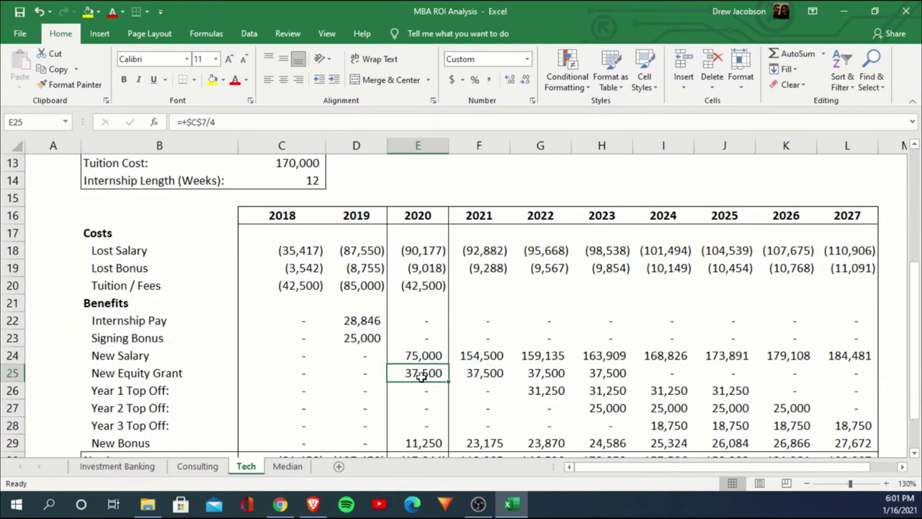
key(F2)
scroll(326, 374, up, 4)
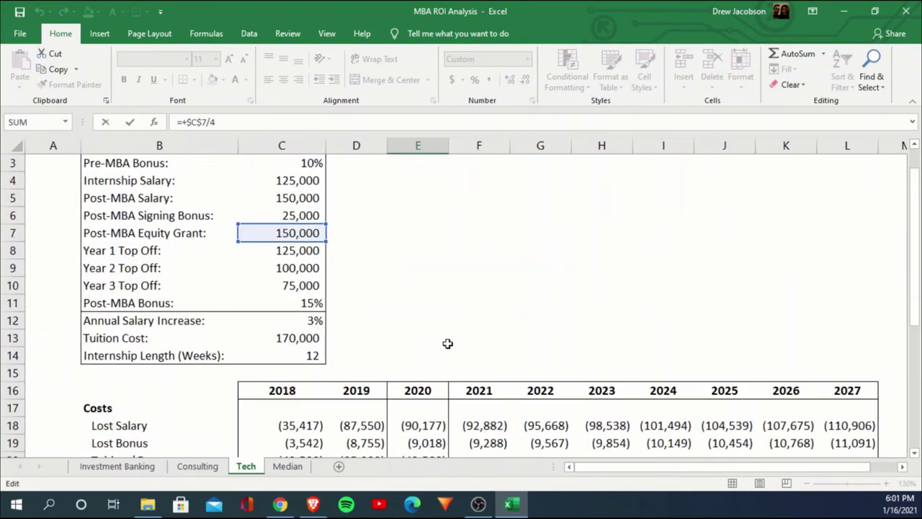
key(Escape)
scroll(403, 259, down, 1)
scroll(383, 280, up, 2)
click(312, 268)
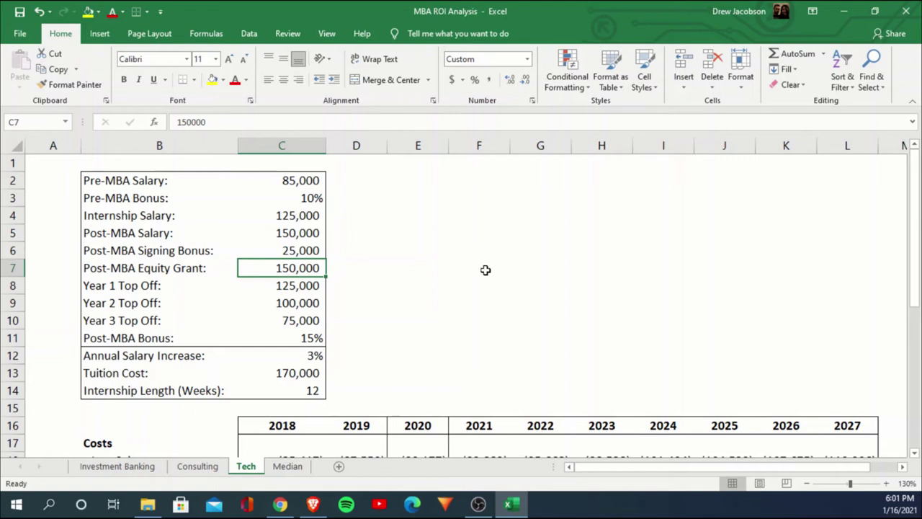
Step: Compare the Post-MBA Equity Grant assumption with how the grant and top offs are spread over the projection years
scroll(494, 269, down, 2)
scroll(497, 271, up, 1)
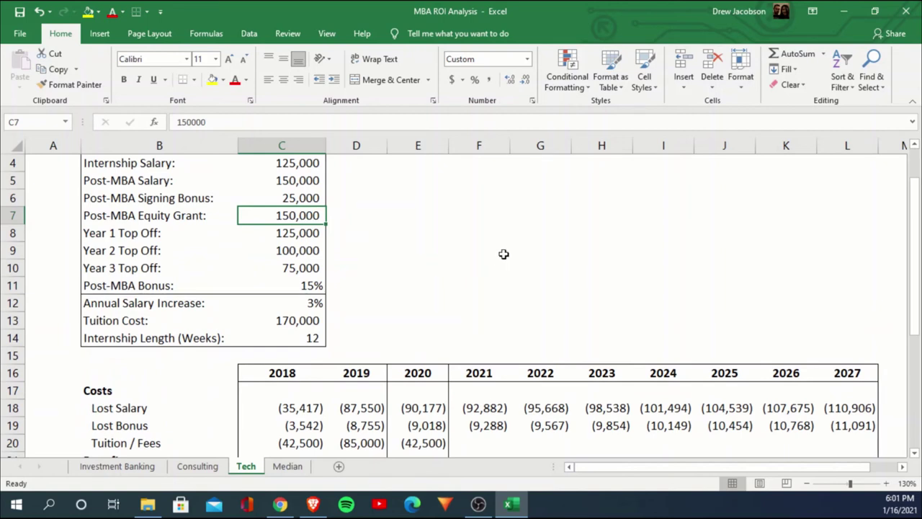
scroll(503, 253, down, 1)
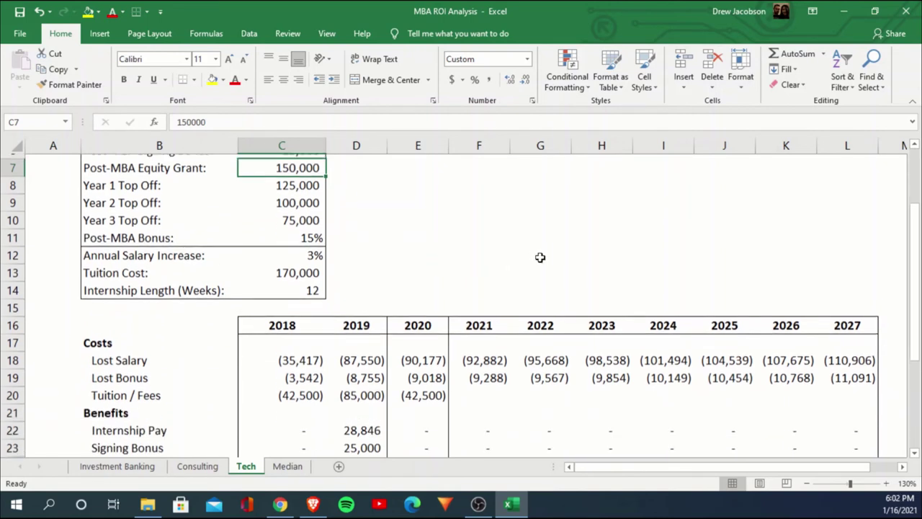
key(F2)
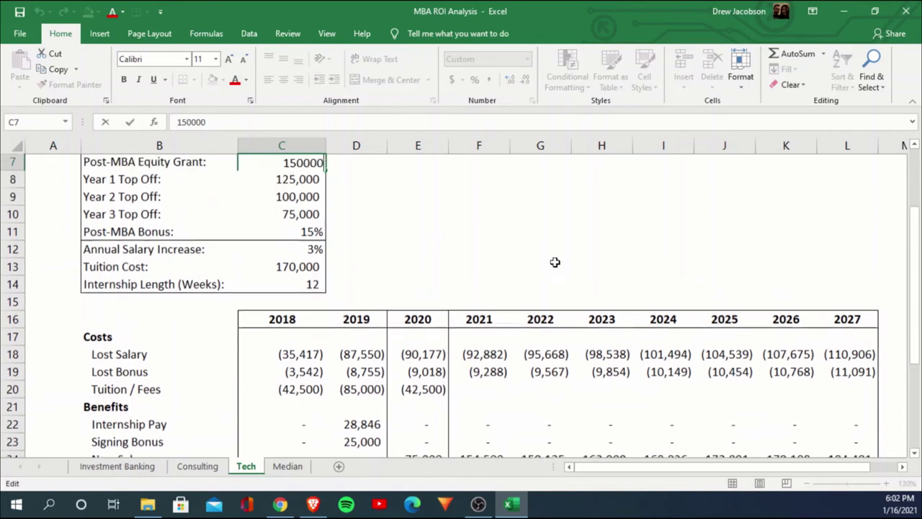
key(Escape)
scroll(555, 264, down, 2)
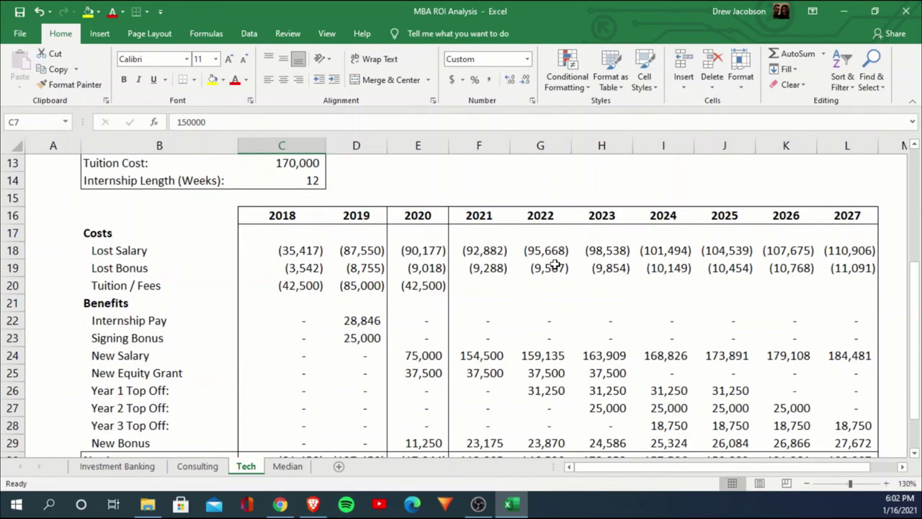
scroll(555, 266, up, 1)
scroll(552, 258, up, 2)
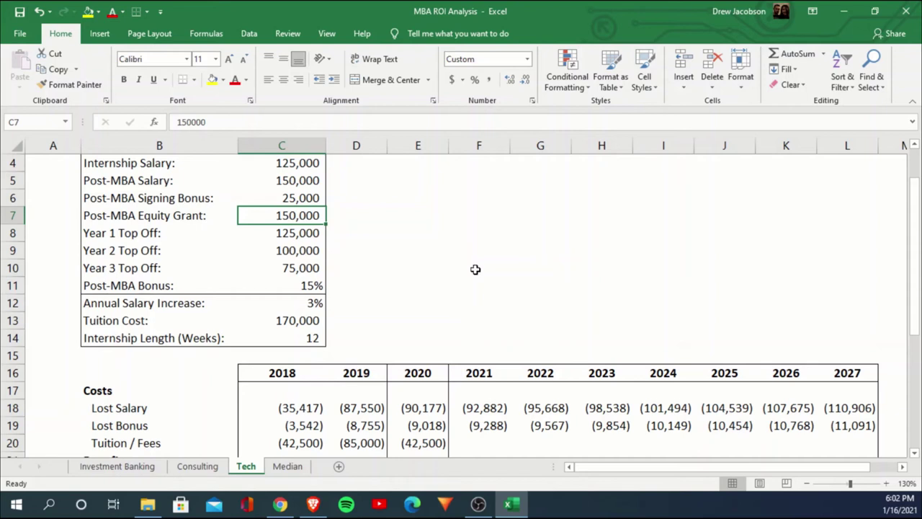
scroll(475, 266, down, 1)
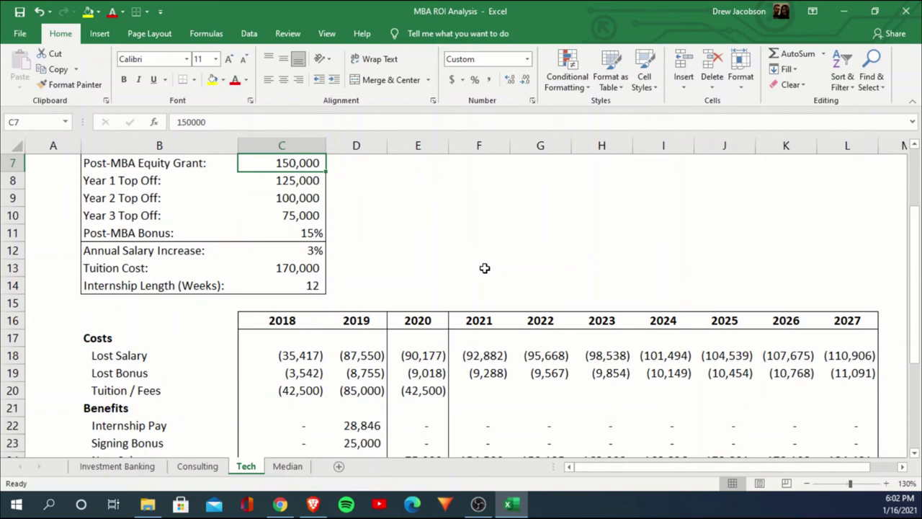
scroll(481, 270, up, 1)
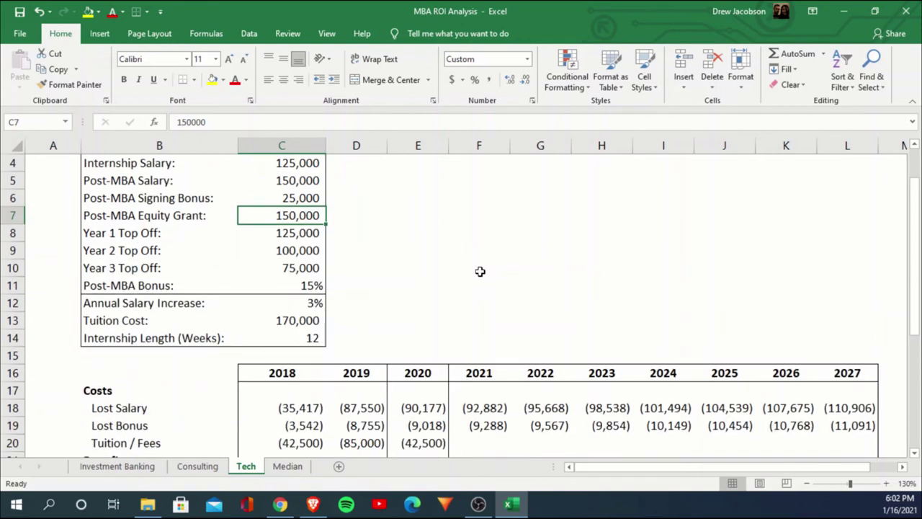
Step: Check the Year 1, Year 2 and Year 3 Top Off assumptions and the Post-MBA Bonus rate on the Tech sheet
click(290, 236)
click(294, 255)
click(294, 269)
scroll(495, 272, down, 2)
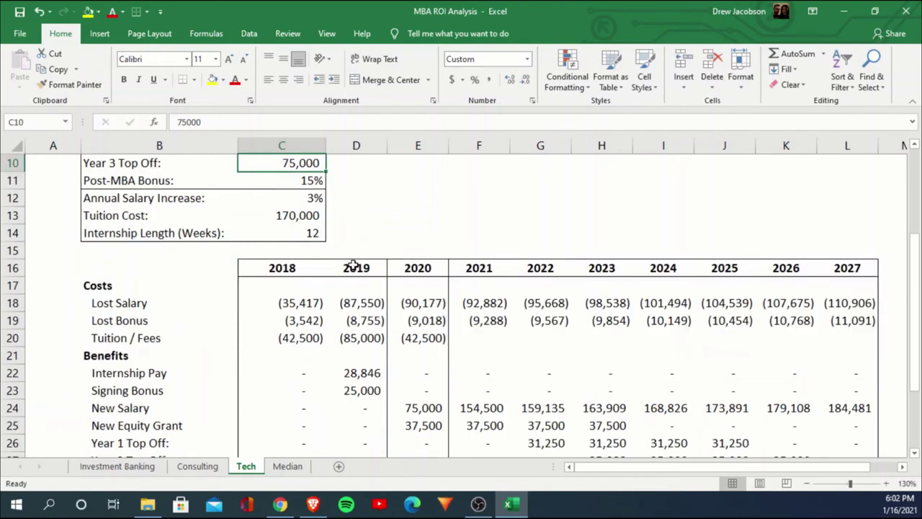
scroll(353, 267, up, 1)
click(312, 233)
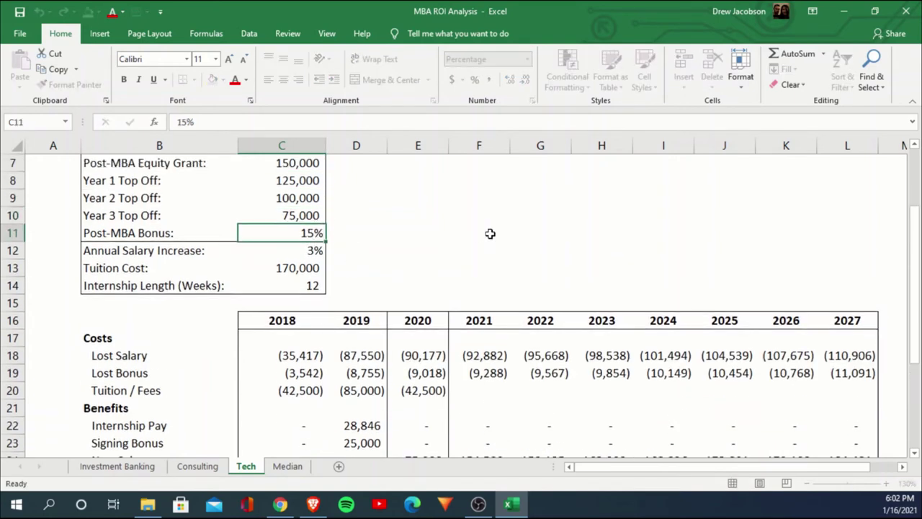
Step: Rename the ROI label in cell B32 of the Tech sheet to NPV and check the formula beside it
scroll(490, 233, down, 5)
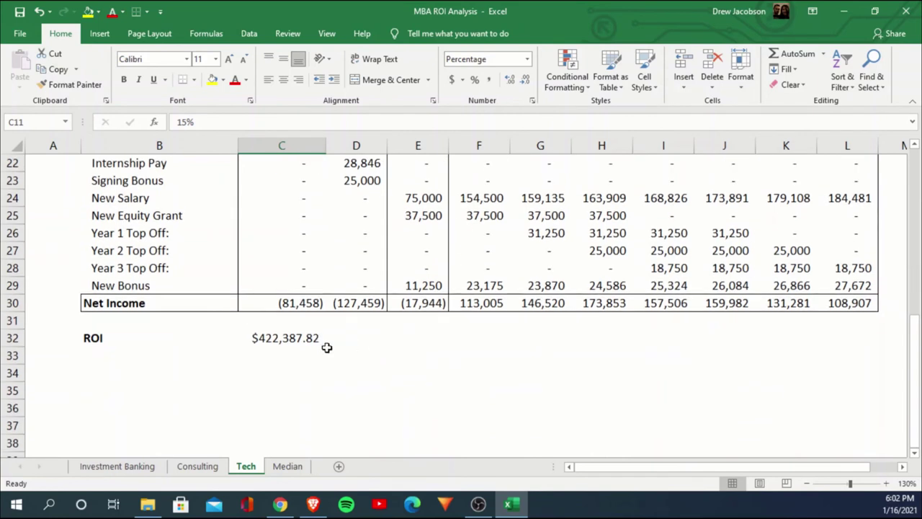
click(281, 344)
key(Left)
text(NPV)
key(Return)
key(Up)
key(Right)
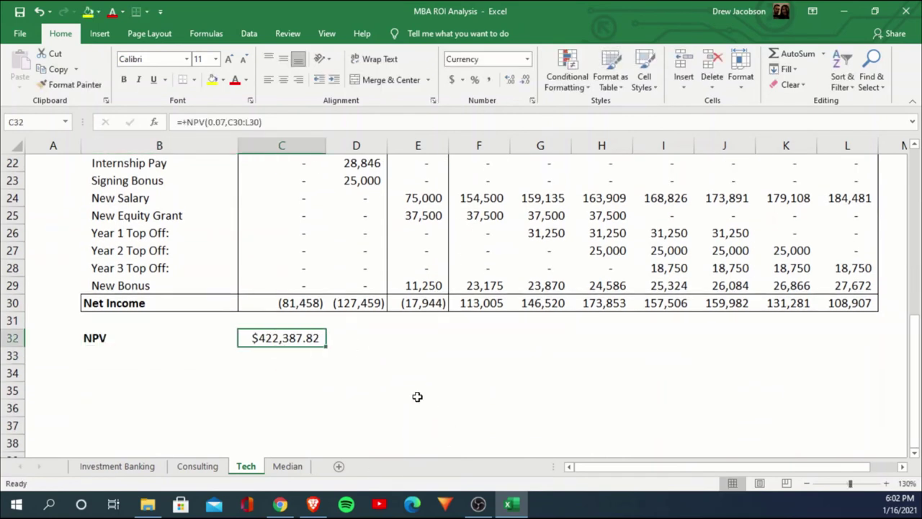
Step: Look over the Tech projection, and examine the assumptions and yearly costs, benefits and Net Income on the Median sheet
scroll(420, 395, up, 2)
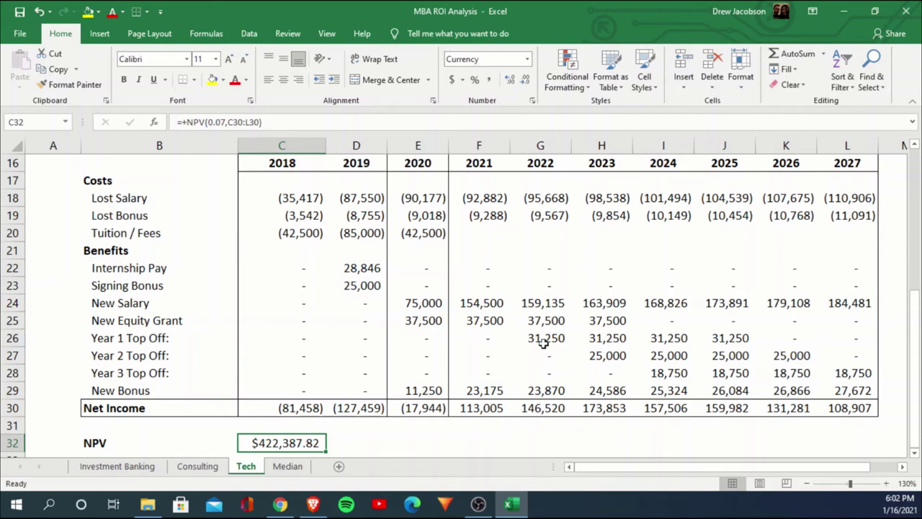
ctrl+scroll(533, 339, down, 1)
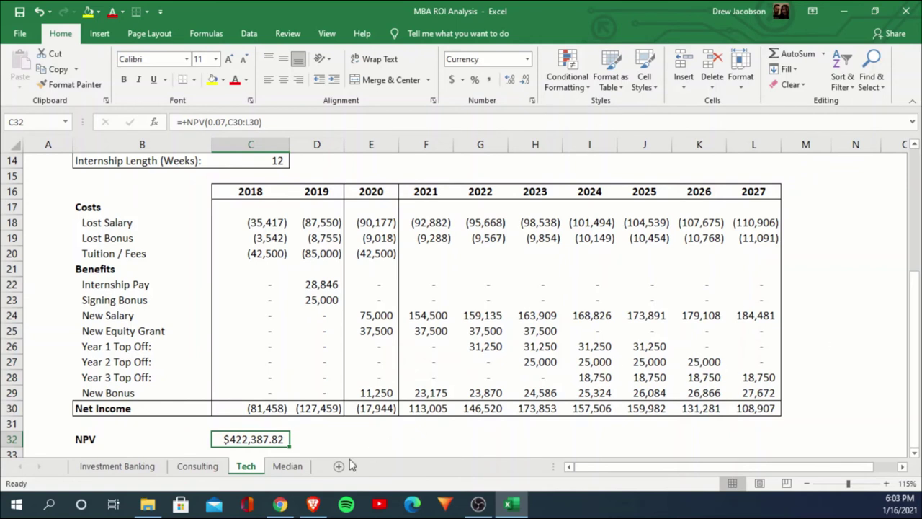
click(292, 468)
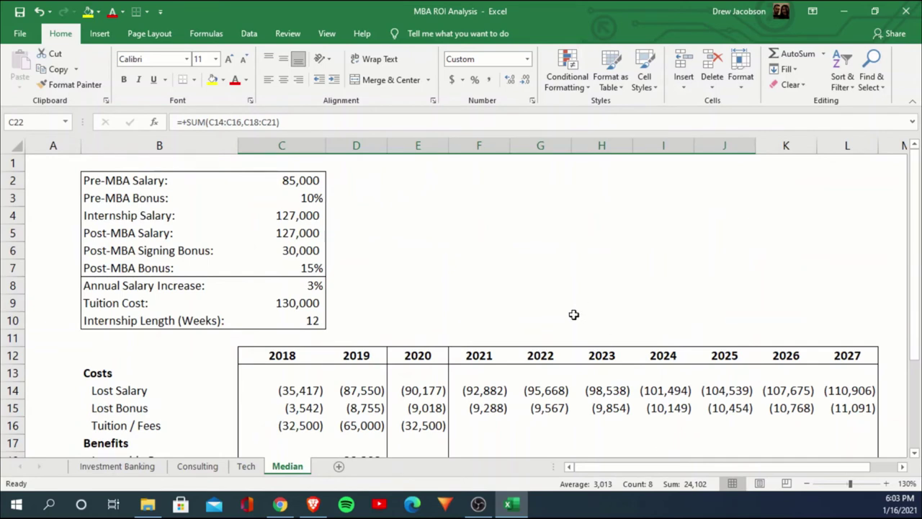
scroll(574, 302, down, 3)
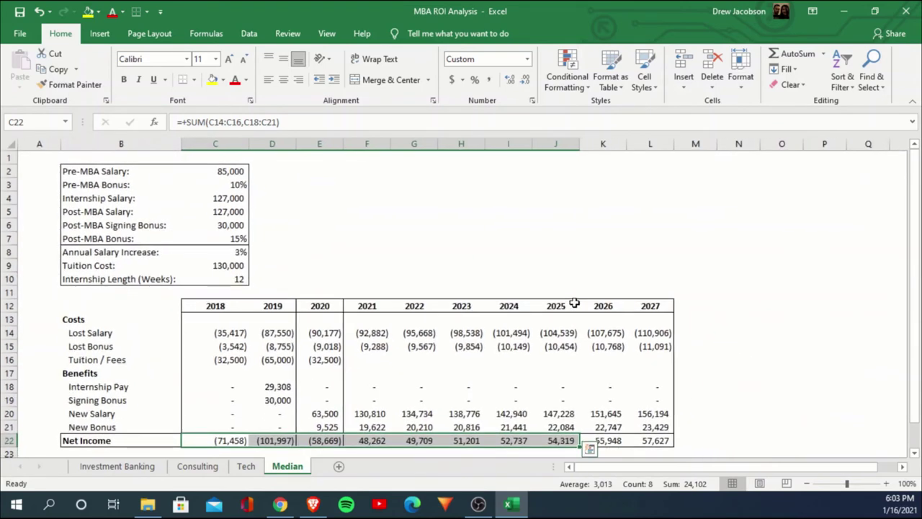
click(738, 306)
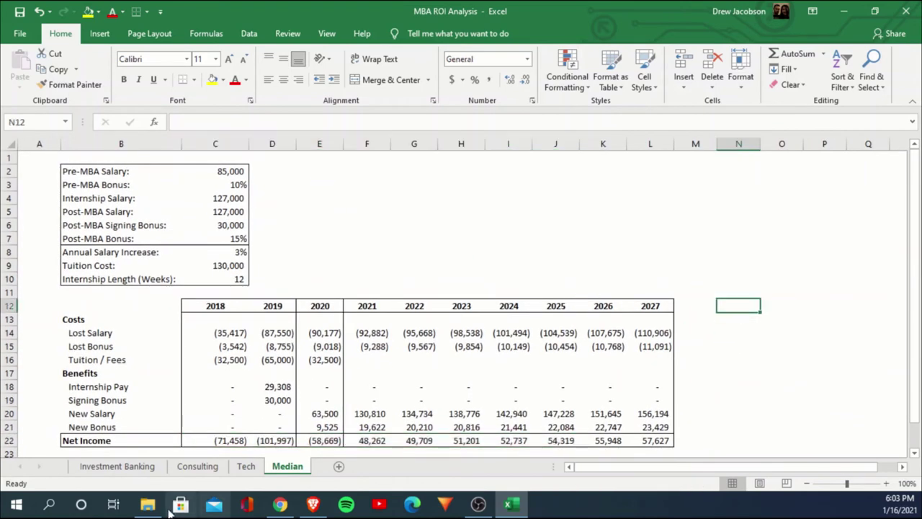
Step: Switch to the Brave browser and look through the U.S. News business school rankings down to the schools tied at #20
click(314, 504)
scroll(156, 325, down, 2)
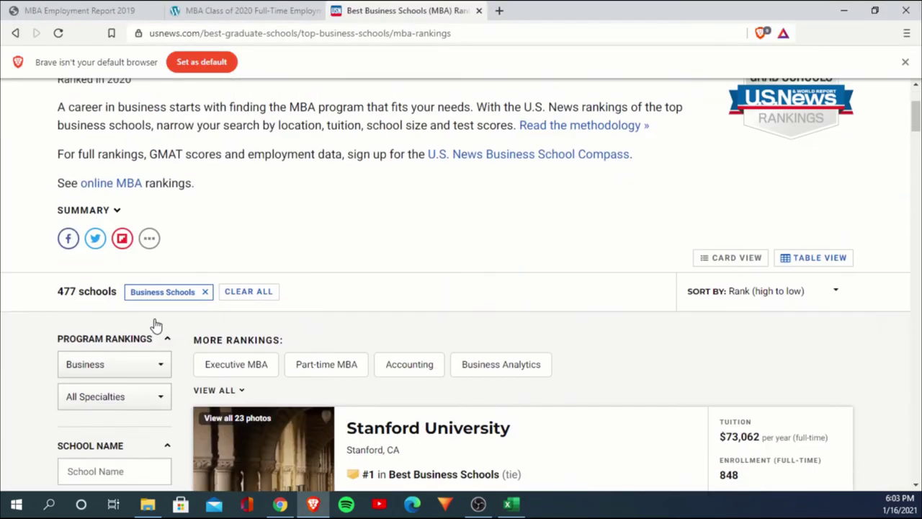
scroll(391, 332, down, 20)
scroll(391, 378, down, 20)
scroll(464, 302, down, 3)
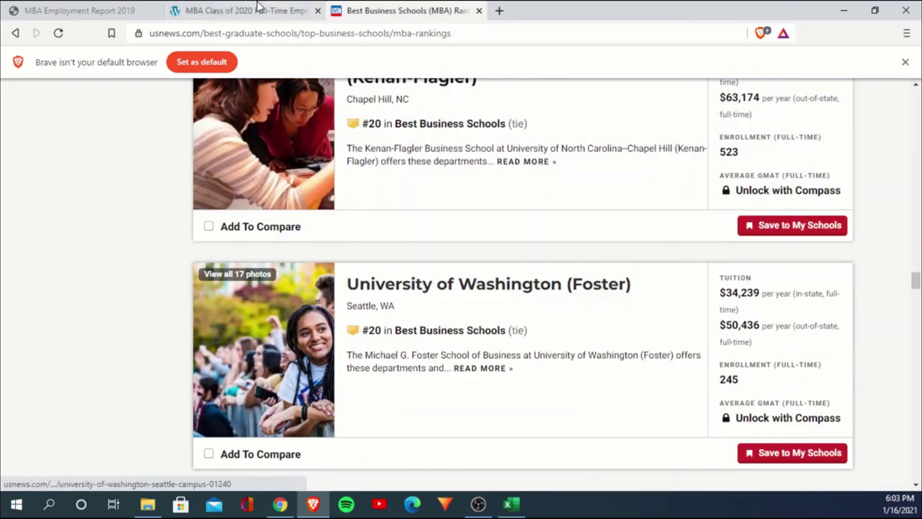
Step: Examine median salaries and student shares for financial services, technology and consulting in the UNC Kenan-Flagler MBA Class of 2020 employment statistics
click(257, 7)
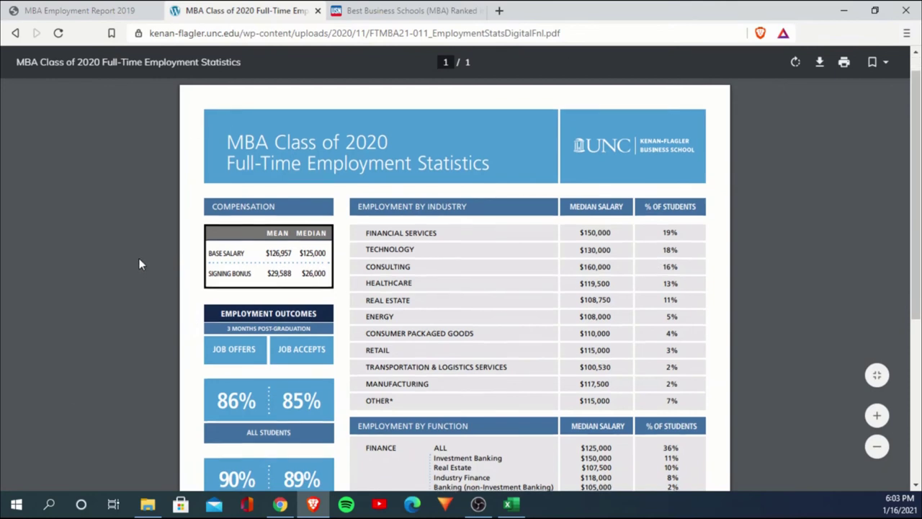
scroll(139, 259, down, 1)
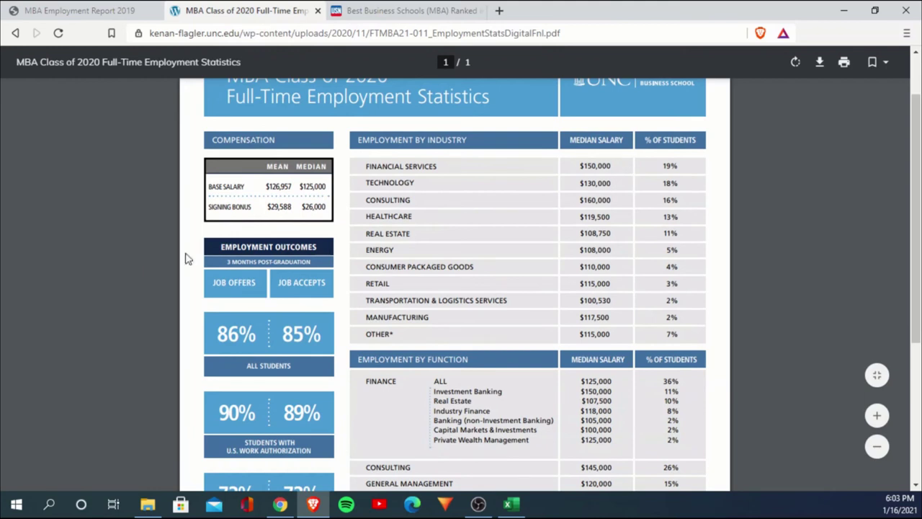
drag(679, 183, 613, 187)
click(549, 185)
drag(670, 161, 570, 168)
click(505, 185)
drag(670, 196, 664, 167)
drag(682, 200, 366, 164)
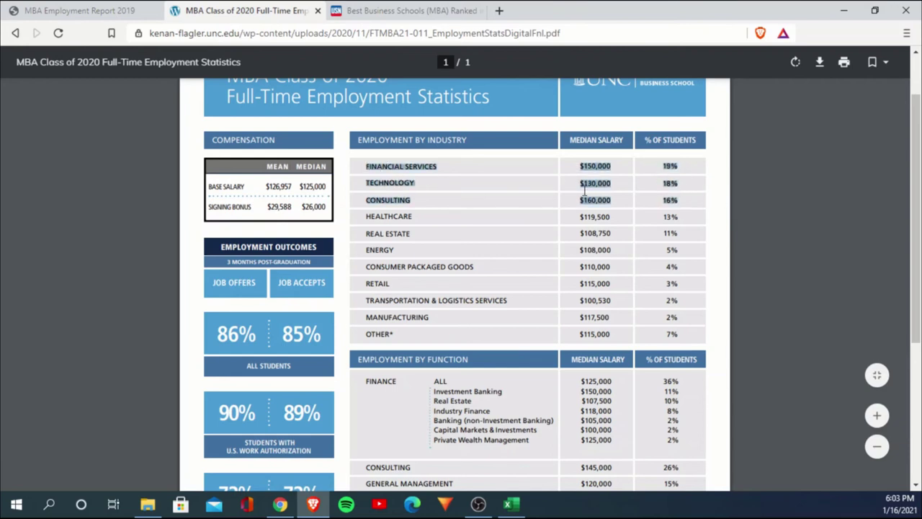
Step: Check the real estate and healthcare rows for median salary and share of students in the UNC employment statistics
click(670, 231)
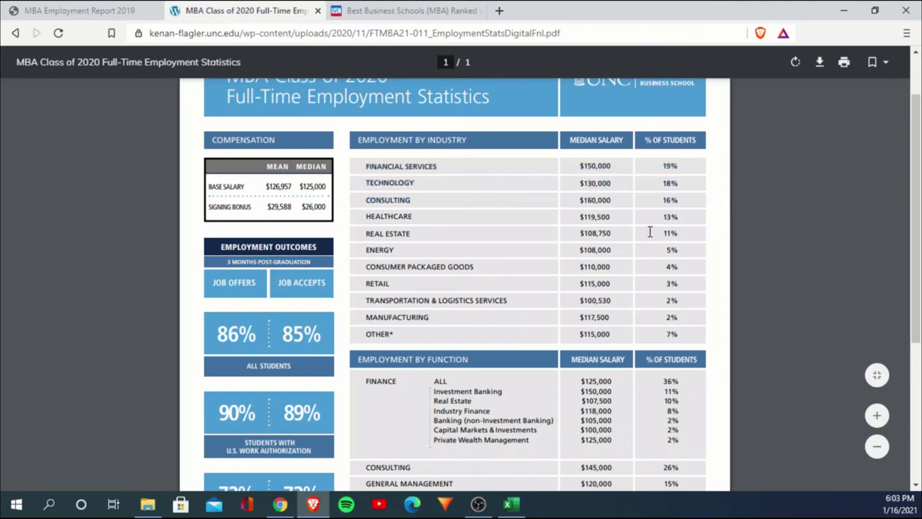
drag(360, 233, 723, 235)
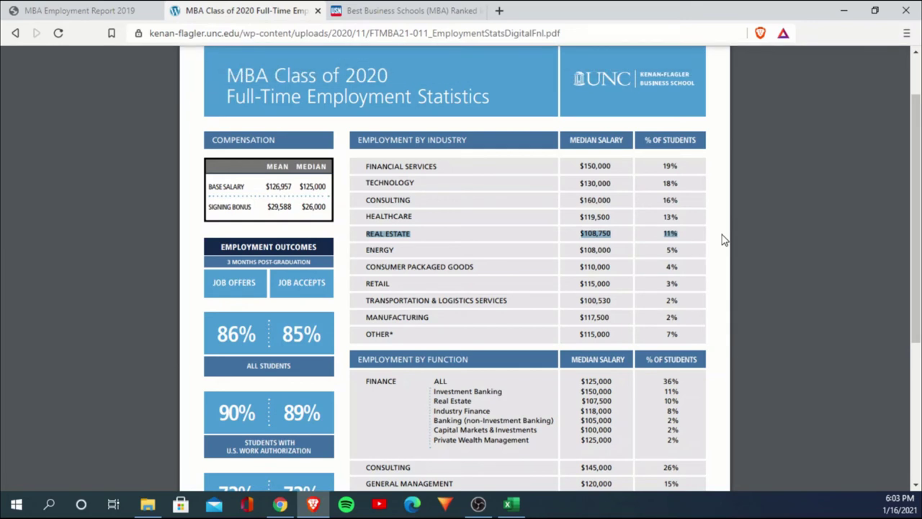
click(720, 238)
drag(688, 216, 364, 216)
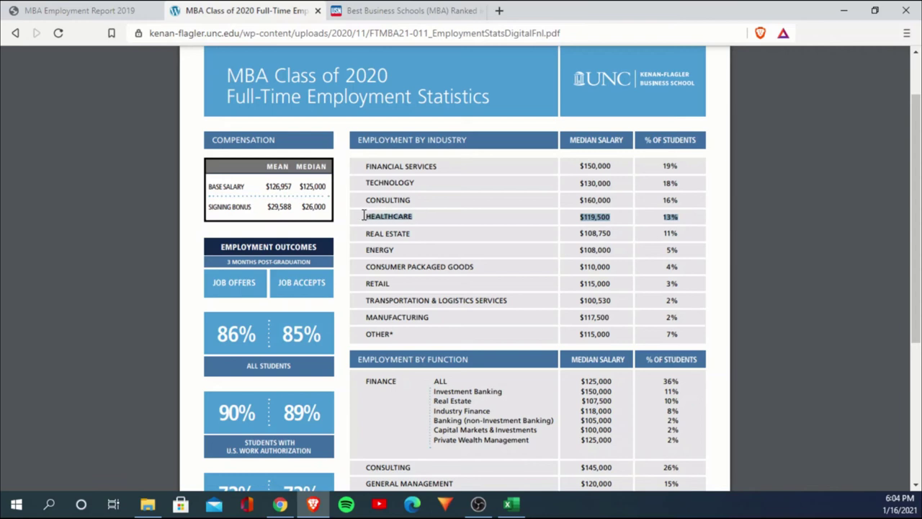
Step: Look through Stanford's MBA Employment Report 2019 to the base salary, performance bonus and signing bonus tables on page 8
click(72, 10)
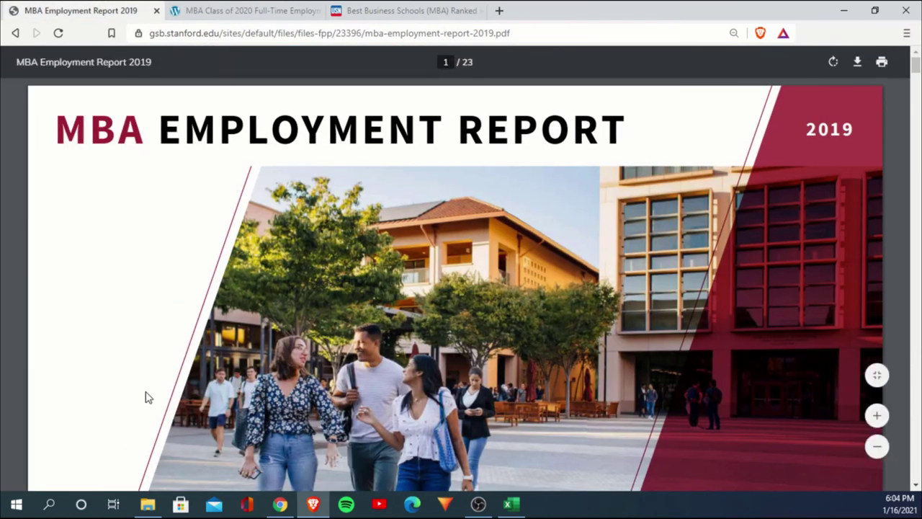
scroll(293, 311, down, 3)
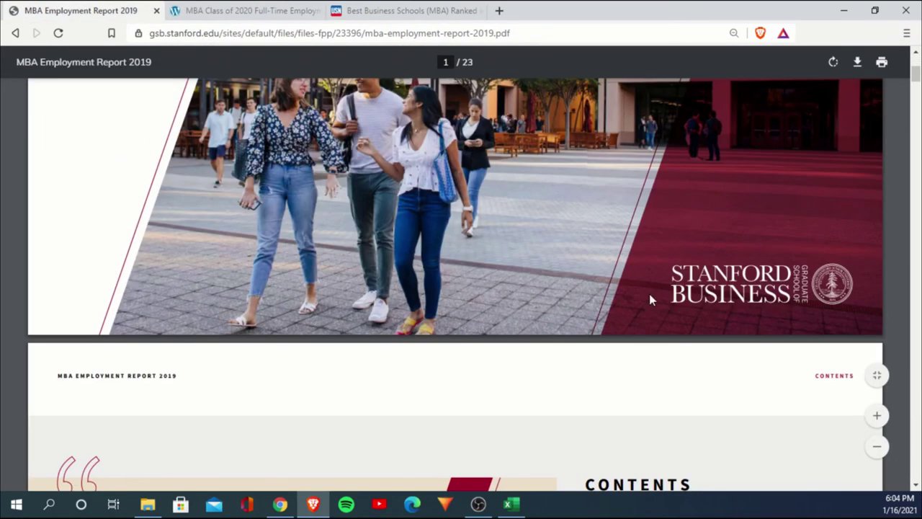
scroll(432, 342, down, 20)
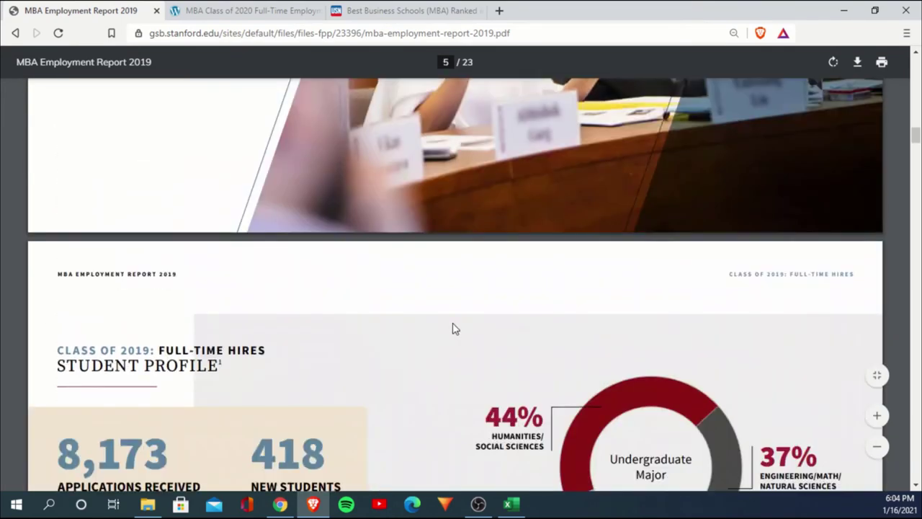
scroll(452, 329, down, 6)
scroll(446, 330, up, 3)
scroll(444, 333, down, 3)
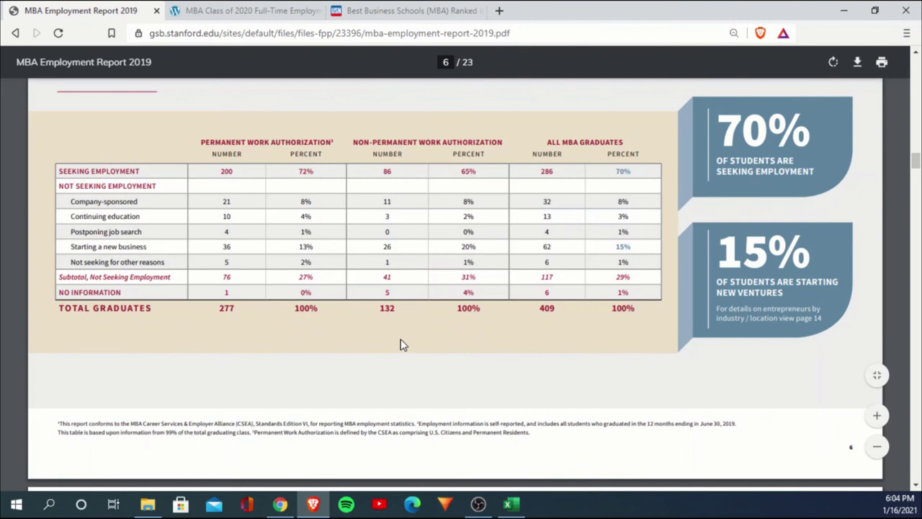
scroll(388, 340, down, 10)
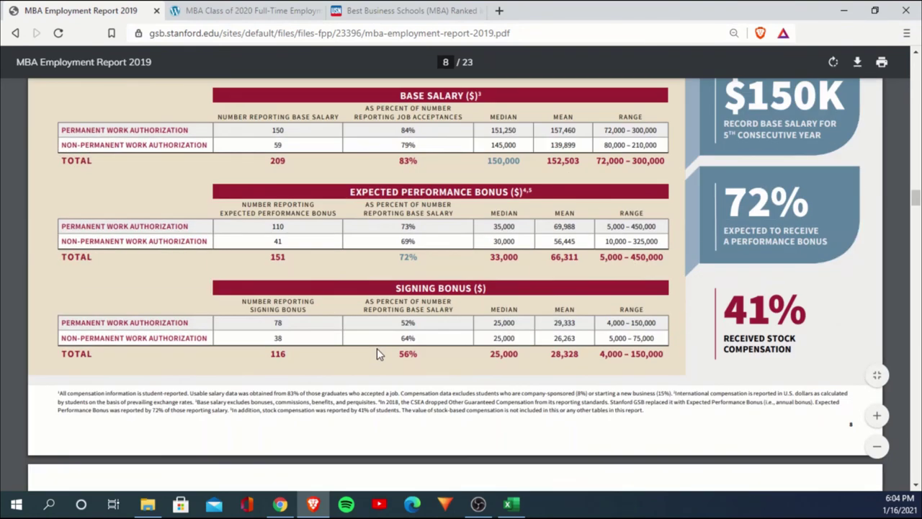
Step: Examine the total median and mean base salary and the consulting, finance and private equity rows in Stanford's 2019 employment report
drag(520, 161, 466, 161)
drag(582, 164, 531, 165)
scroll(432, 249, down, 5)
scroll(430, 253, down, 3)
scroll(318, 196, up, 1)
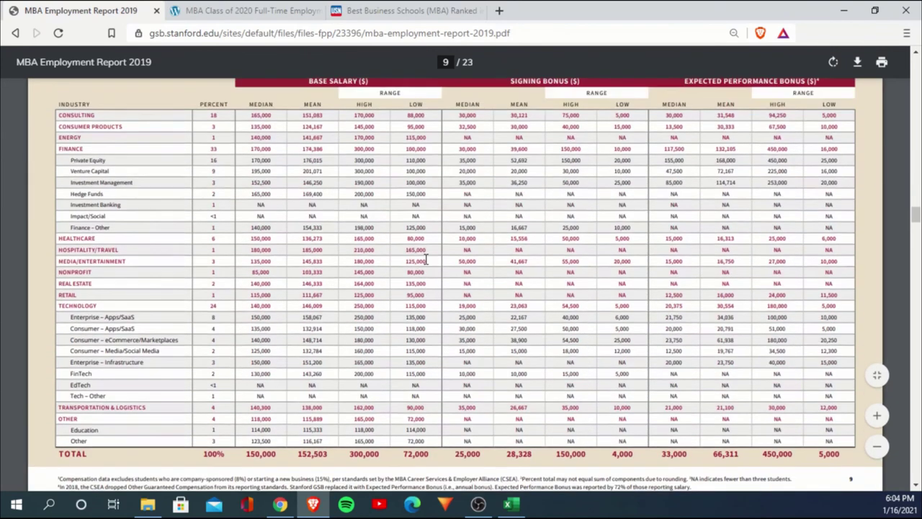
drag(73, 117, 226, 119)
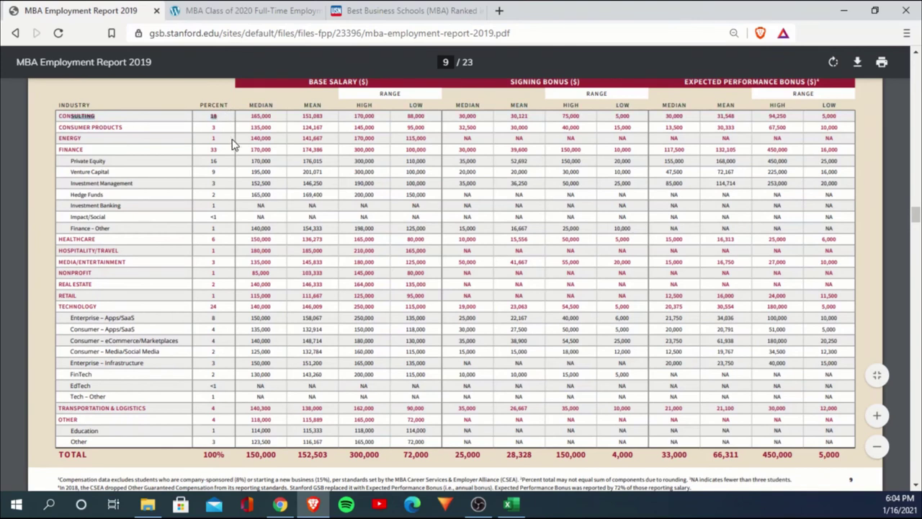
drag(223, 151, 253, 164)
click(173, 188)
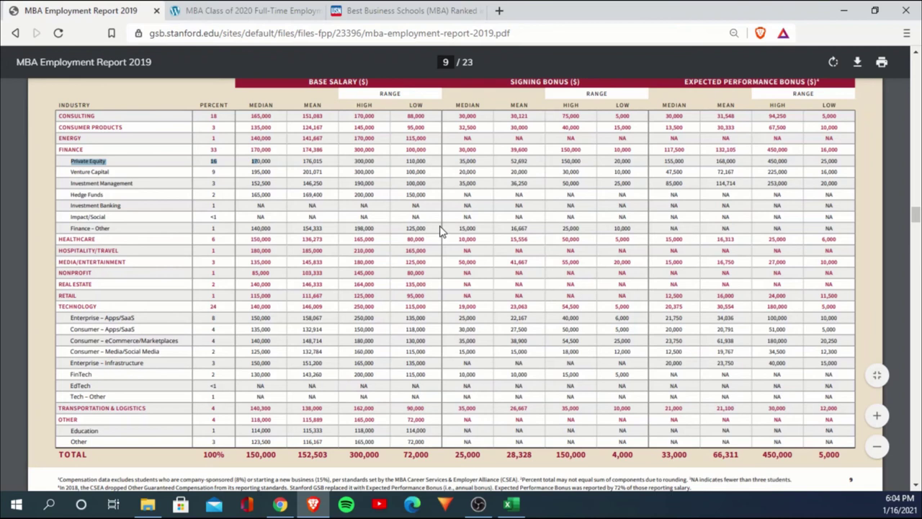
Step: Switch back to the Excel workbook and review the tuition, post-MBA pay and pre-MBA salary assumptions on the Median sheet
click(848, 8)
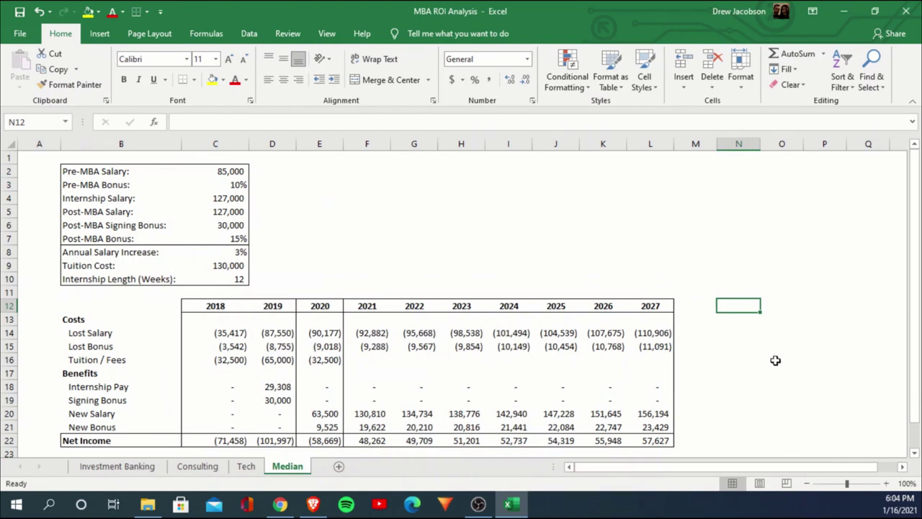
scroll(709, 297, down, 2)
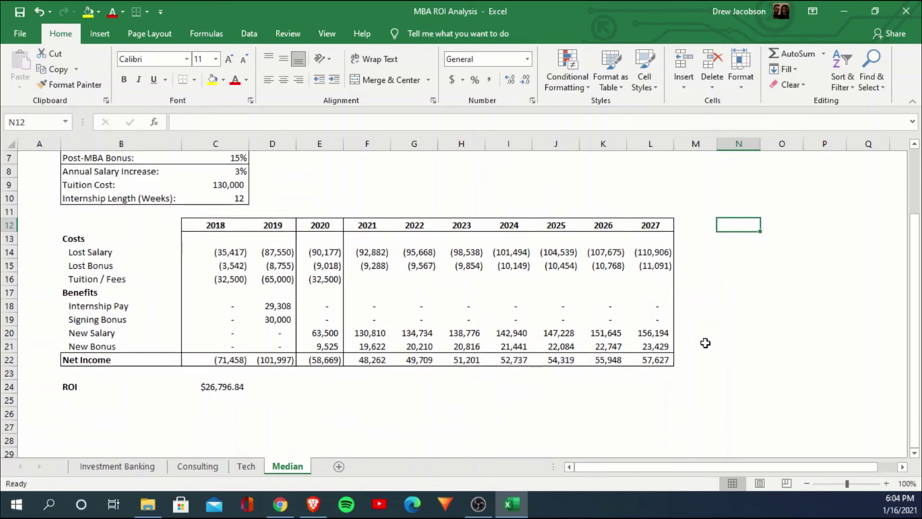
scroll(477, 398, up, 2)
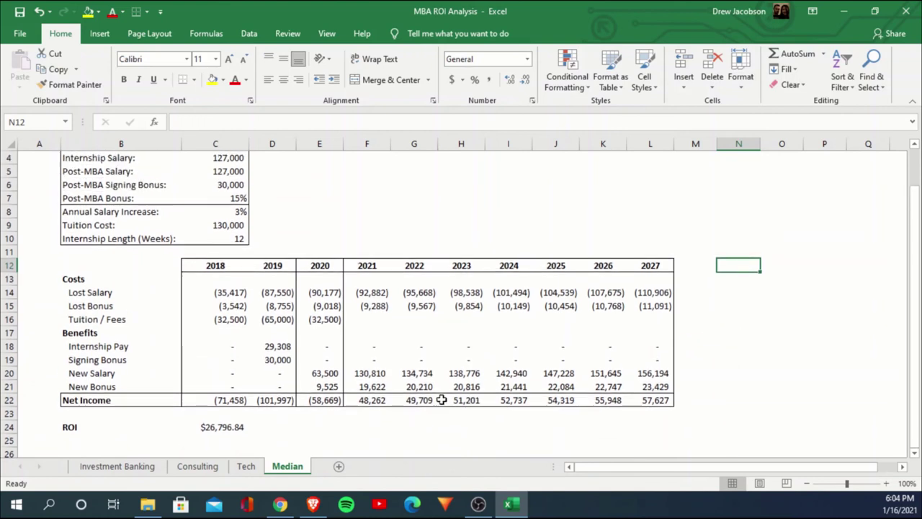
click(234, 269)
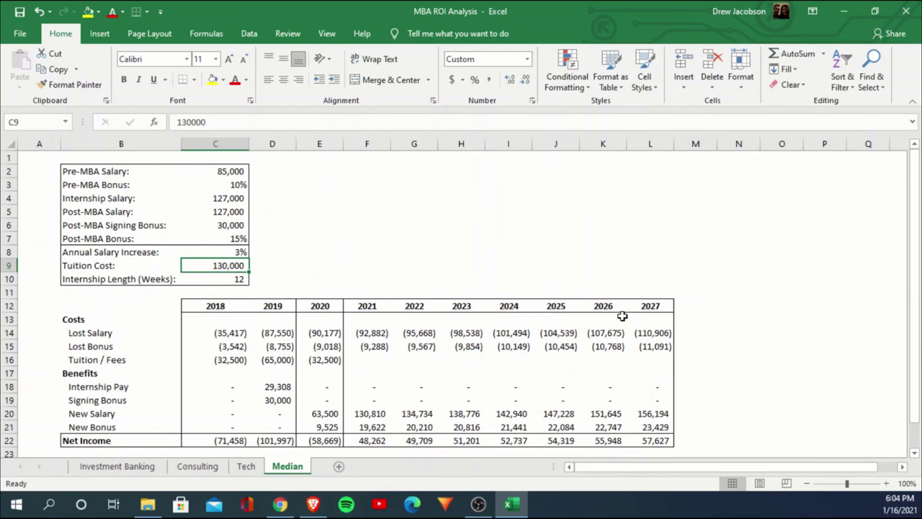
scroll(621, 316, down, 1)
scroll(564, 315, up, 1)
click(224, 212)
click(227, 227)
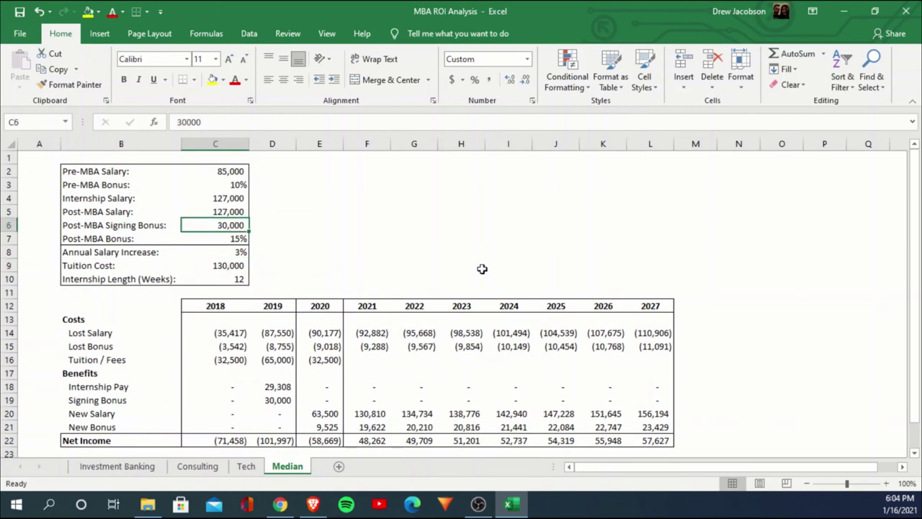
click(242, 242)
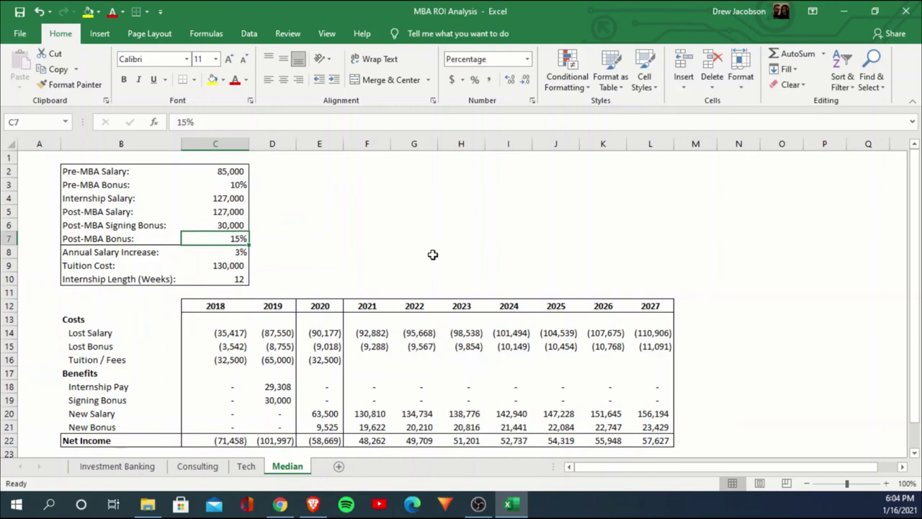
scroll(322, 369, down, 1)
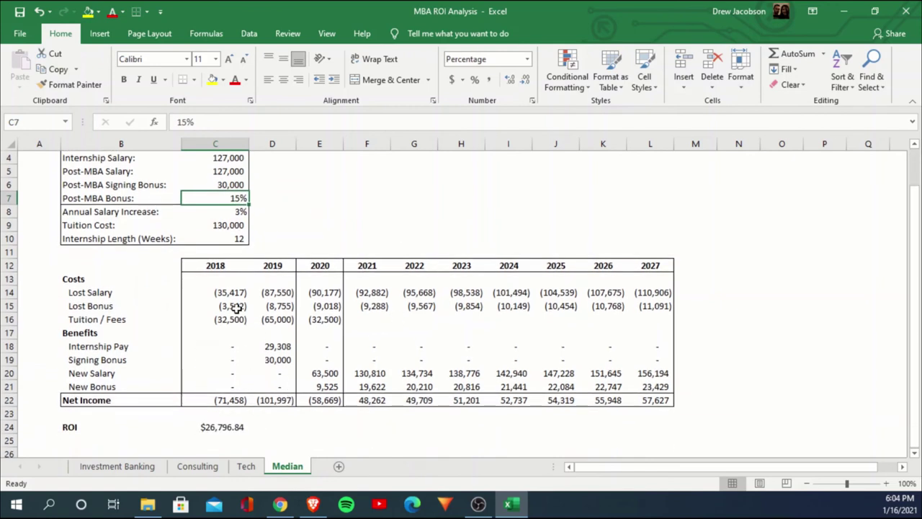
scroll(237, 308, up, 1)
click(237, 174)
scroll(646, 358, down, 1)
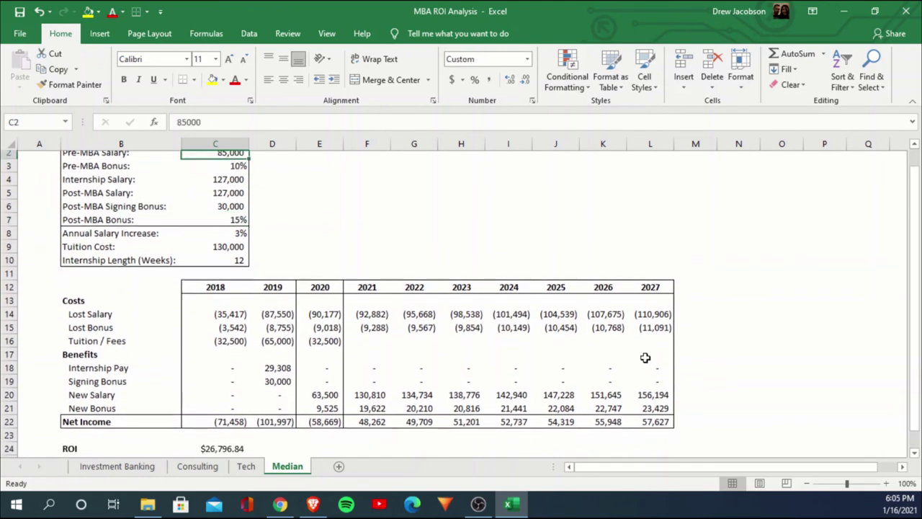
Step: Relabel the ROI row in B24 of the Median sheet as NPV
scroll(645, 358, down, 1)
click(116, 425)
text(NPV)
key(Return)
key(Up)
key(Right)
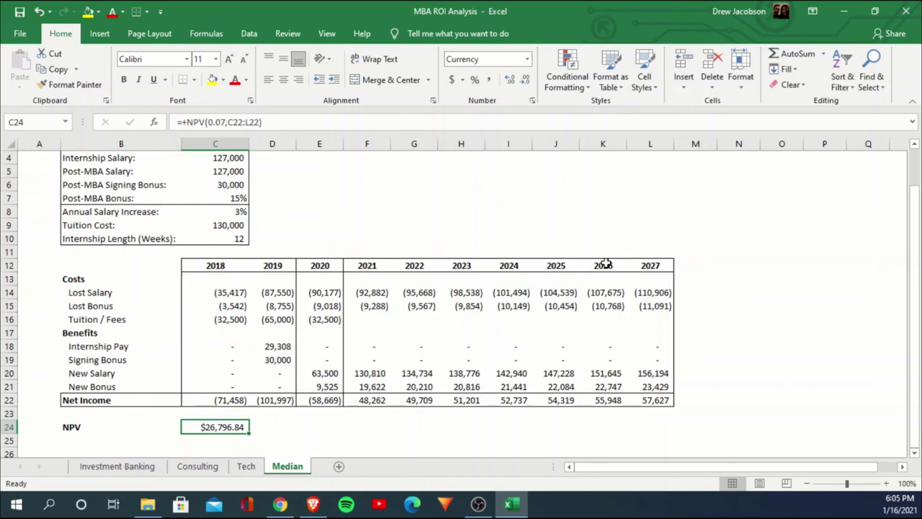
Step: Check the pre-MBA salary and pre-MBA bonus assumptions in C2 and C3
scroll(144, 267, up, 1)
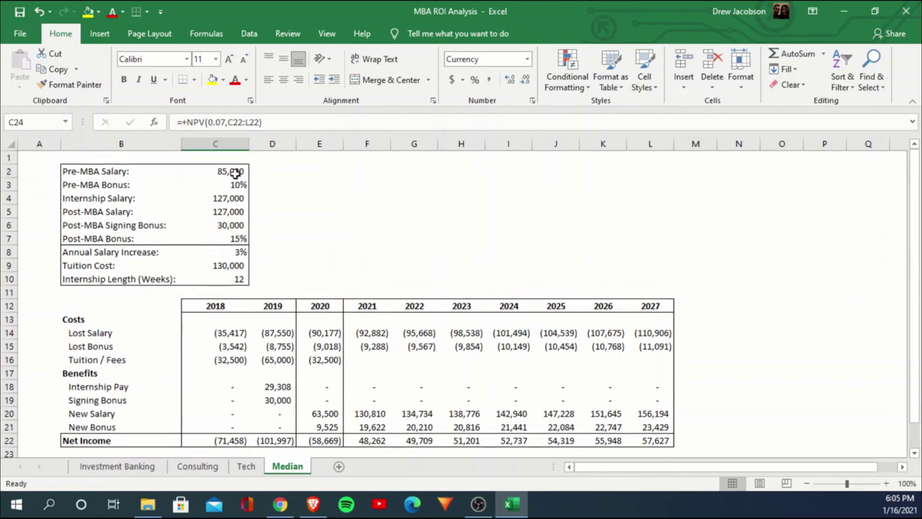
click(234, 172)
key(Down)
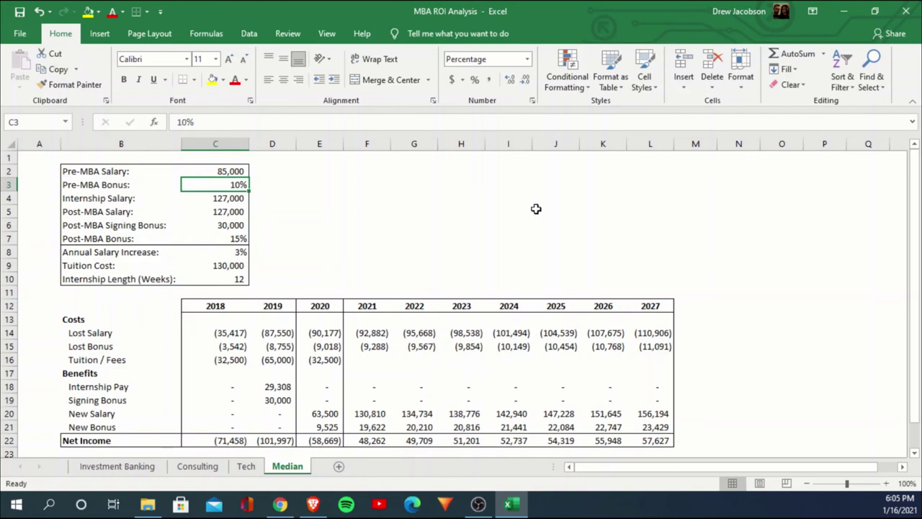
Step: Insert three blank columns before the 2027 column of the Median cash flow table
click(645, 144)
key(ctrl+shift+equal)
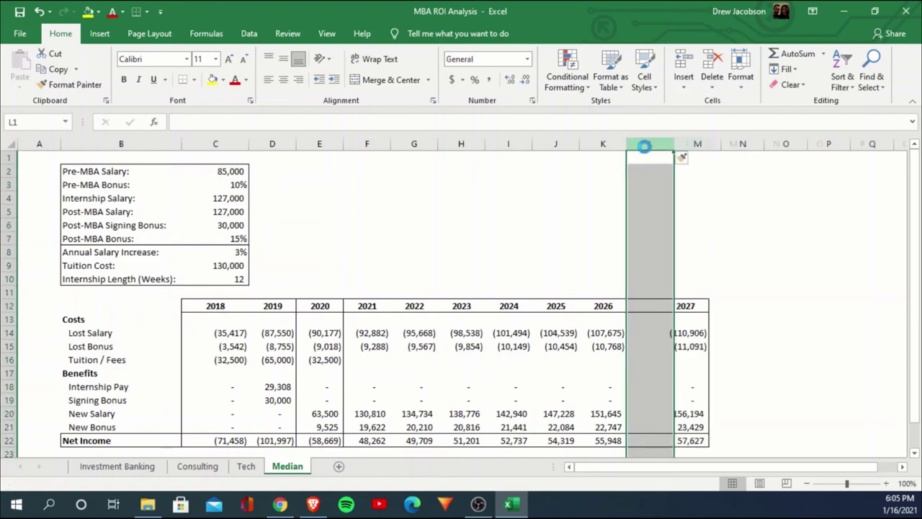
key(Down)
key(Down)
key(Down)
key(Down)
key(Down)
key(Down)
key(Down)
key(Down)
key(Down)
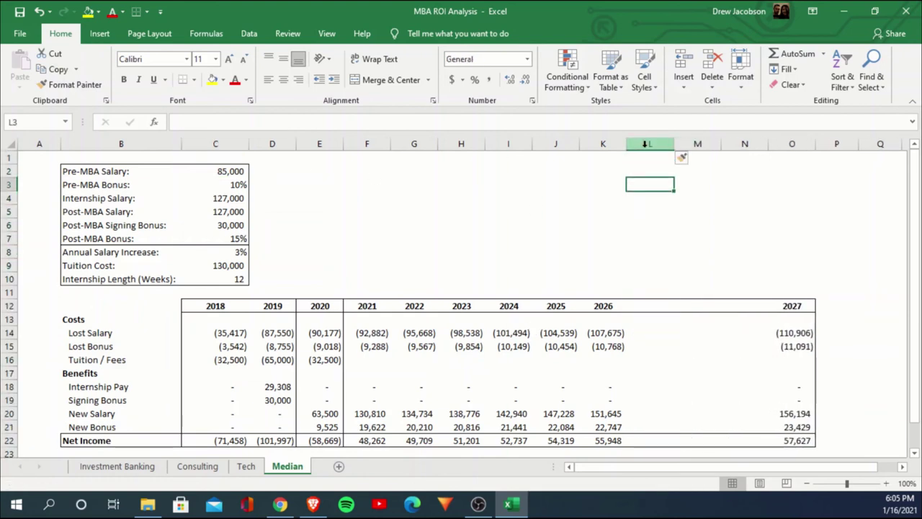
Step: Copy the 2026 formulas in K14:K22 across to column O to fill the added years
drag(603, 332, 603, 440)
key(ctrl+c)
key(shift+Right)
key(shift+Right)
key(shift+Right)
key(shift+Right)
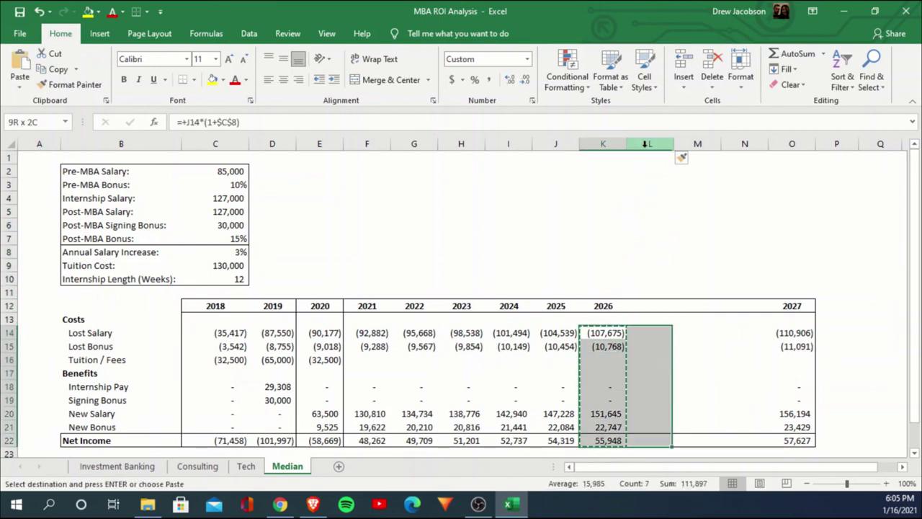
key(ctrl+v)
key(Escape)
Step: Check which net income cells the NPV formula in C24 covers
key(Down)
key(Down)
key(Down)
key(Down)
key(Down)
key(Down)
key(Down)
key(Down)
key(Down)
key(Down)
key(Down)
key(Down)
key(Down)
key(Up)
key(Up)
key(Left)
key(Left)
key(Left)
key(Left)
key(Left)
key(Left)
key(Left)
key(Left)
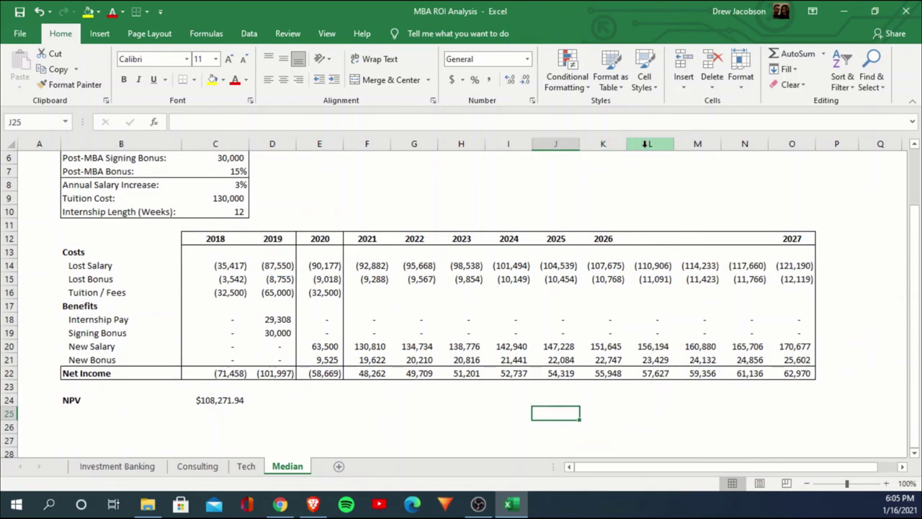
key(Up)
key(F2)
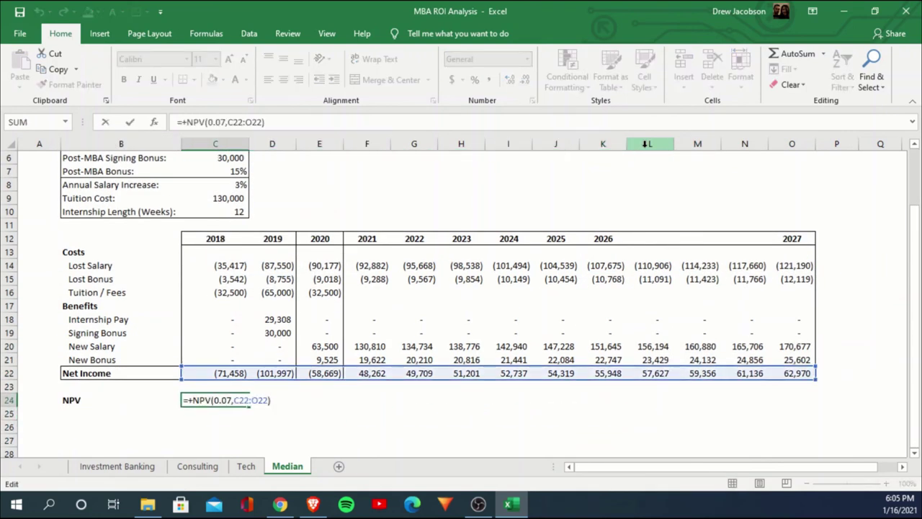
key(ctrl+Return)
key(Up)
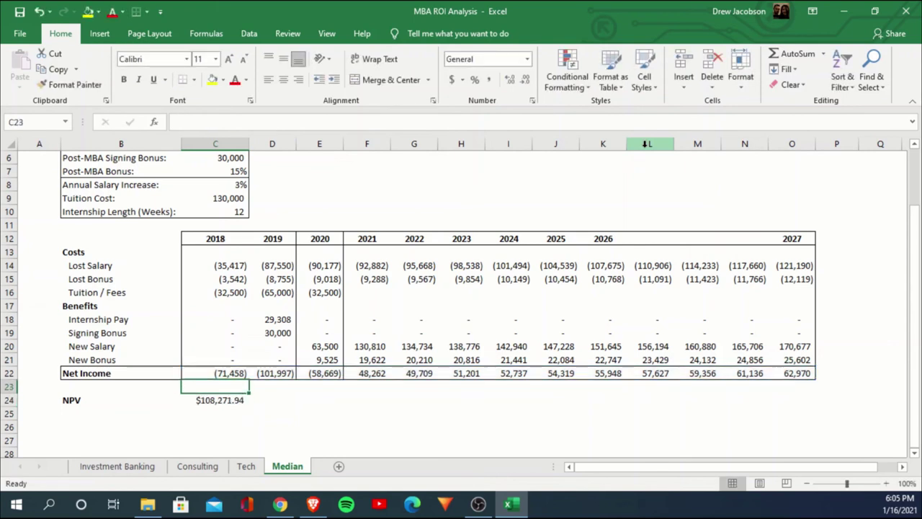
Step: Select the net income figures from 2021 through the table's last column for review
key(Up)
key(Right)
key(Up)
key(Right)
key(Right)
key(Down)
key(ctrl+shift+Right)
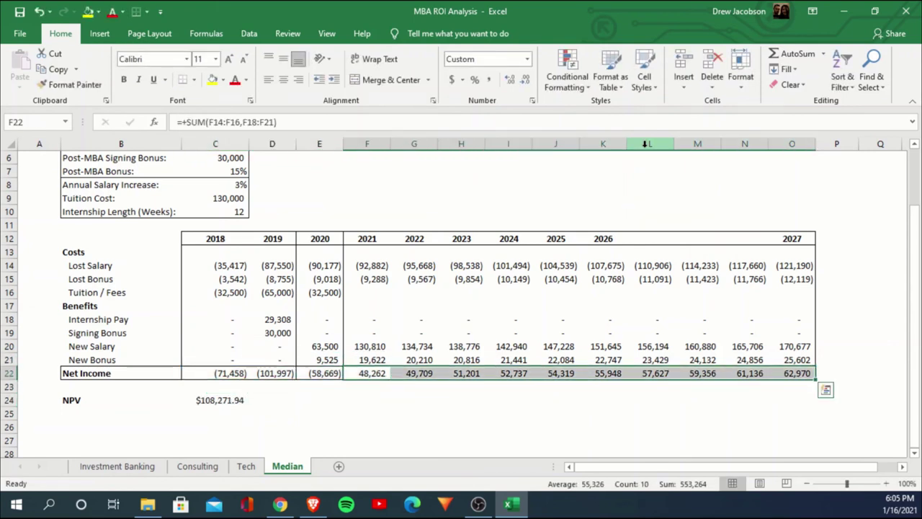
Step: Enter the year headers 2027, 2028, 2029 and 2030 in L12:O12
key(Up)
key(Right)
key(ctrl+Up)
key(ctrl+Up)
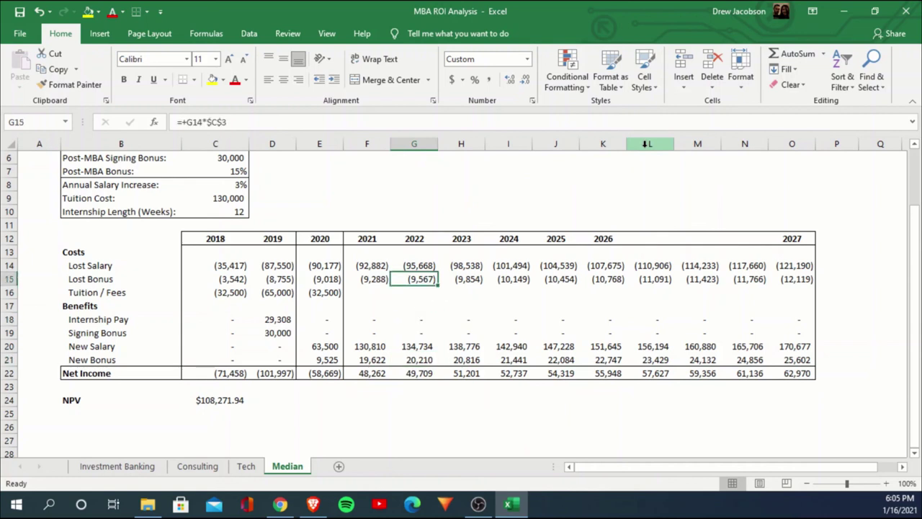
key(ctrl+Up)
key(ctrl+Up)
key(ctrl+Right)
key(Right)
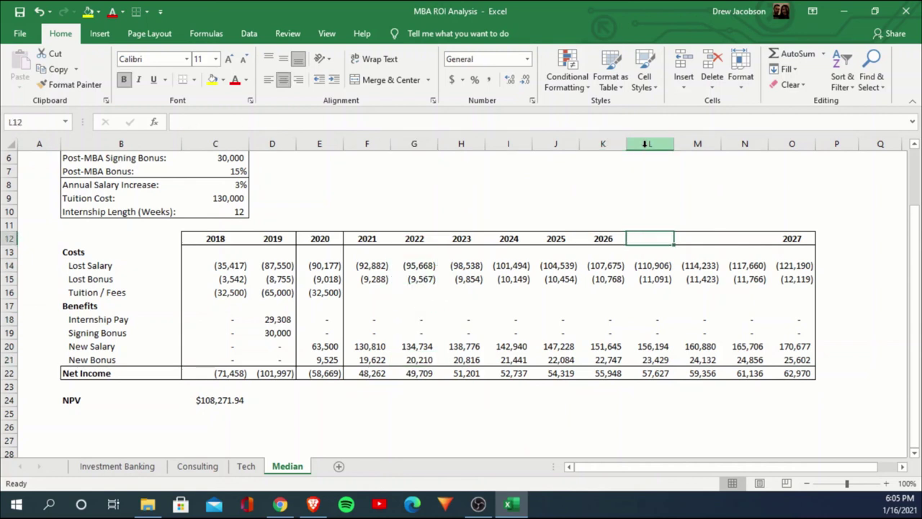
text(2027)
key(Tab)
text(2028)
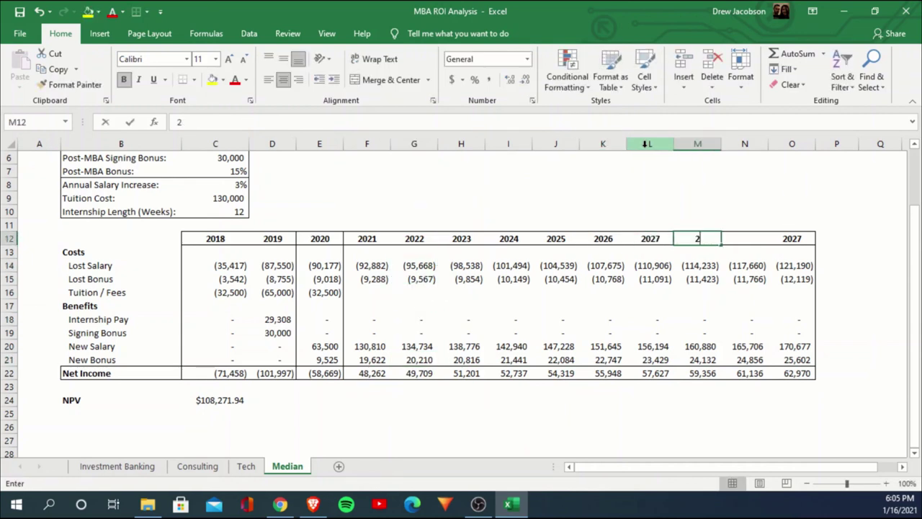
key(Tab)
text(2029)
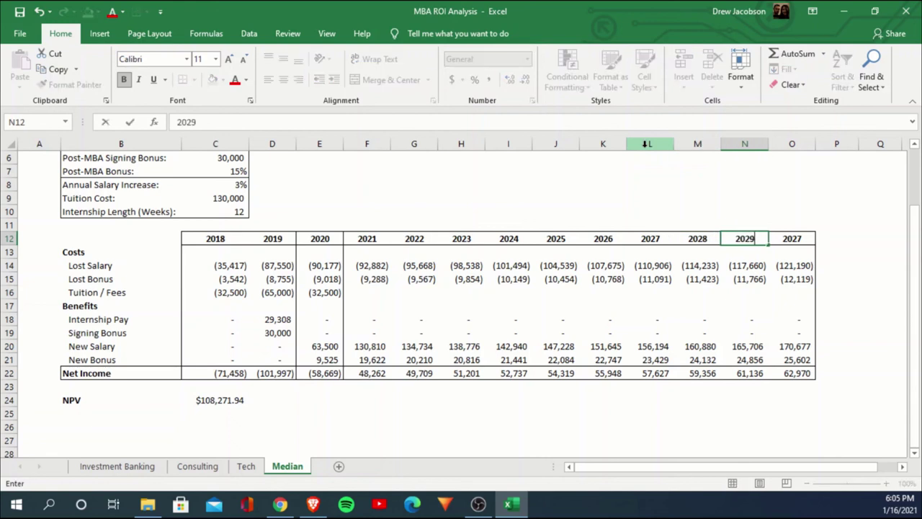
key(Tab)
text(2030)
key(ctrl+Return)
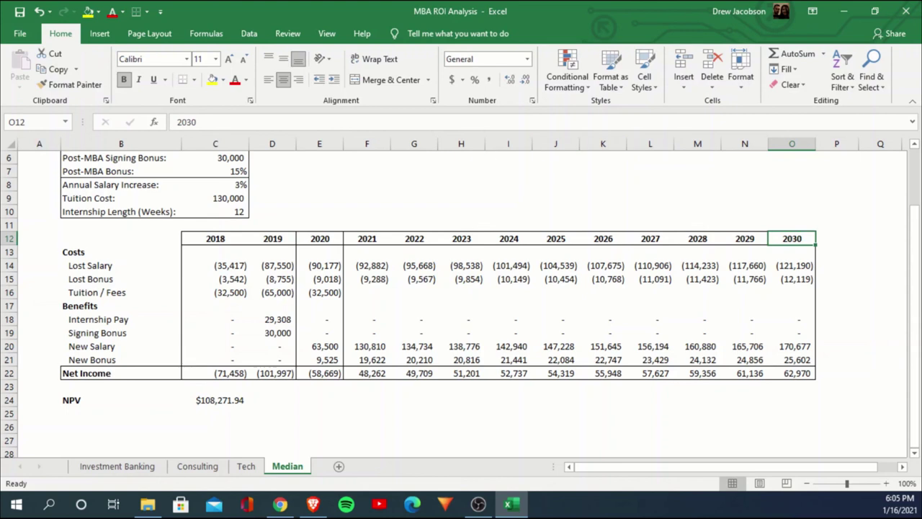
Step: Review the extended Median model and its NPV in C24
click(393, 333)
scroll(392, 333, up, 2)
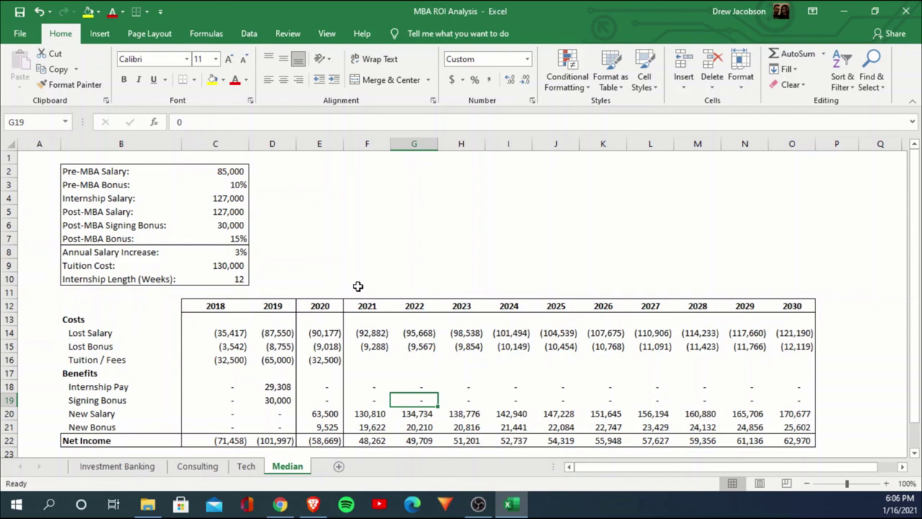
scroll(436, 361, down, 2)
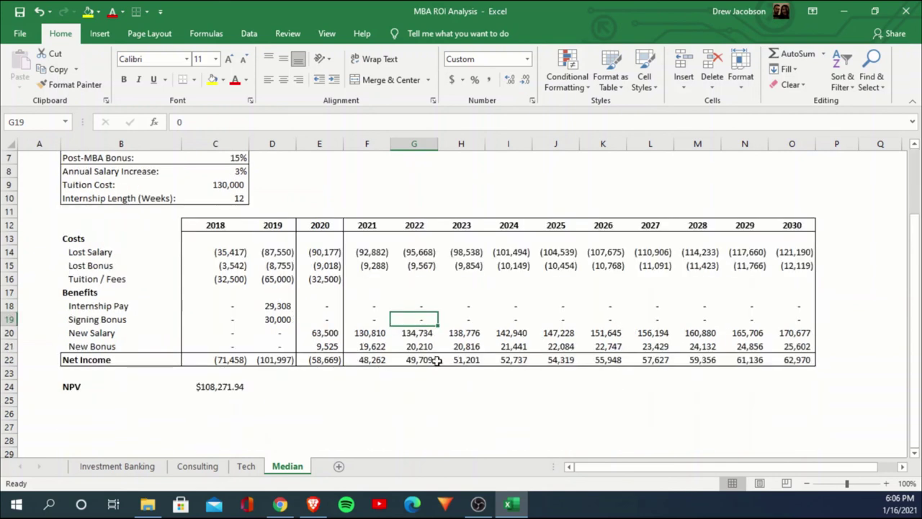
click(239, 386)
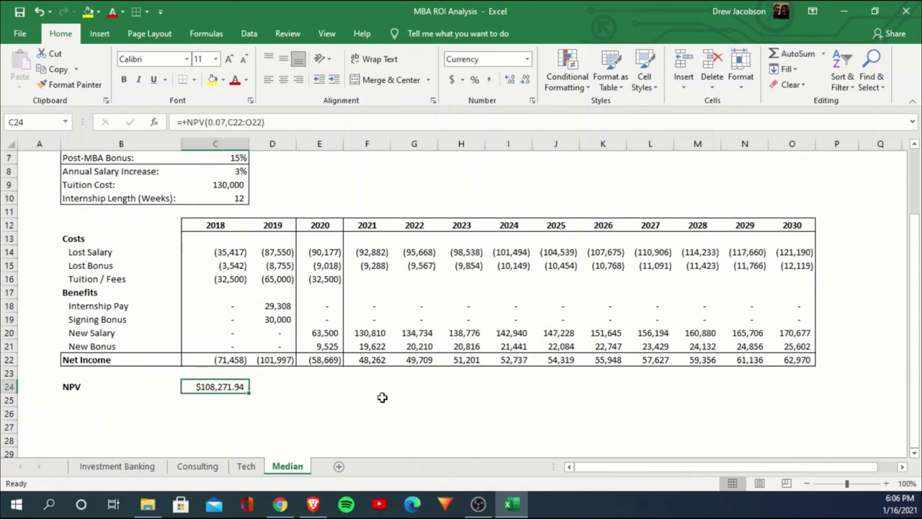
Step: Set the tuition cost in C9 to 65,000 and check the resulting NPV
scroll(361, 397, up, 1)
click(234, 226)
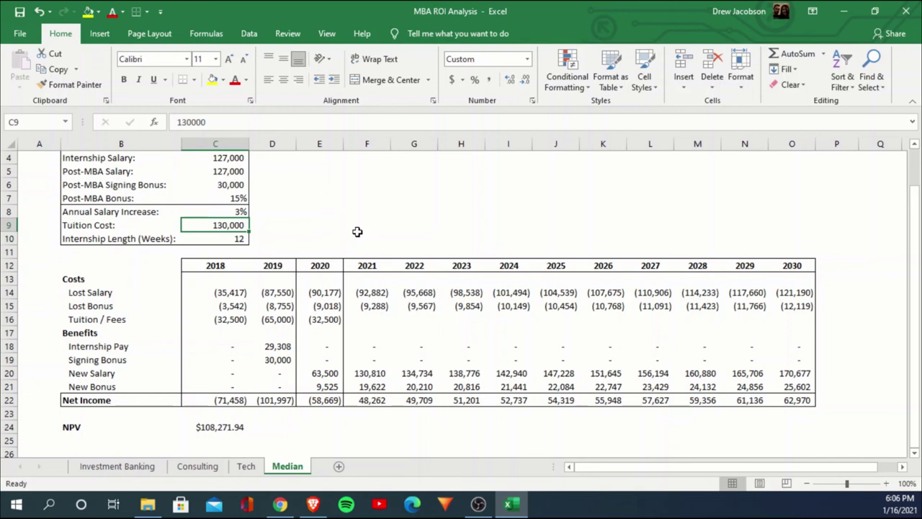
text(65)
key(Return)
key(Up)
key(F2)
text(000)
key(Return)
key(Up)
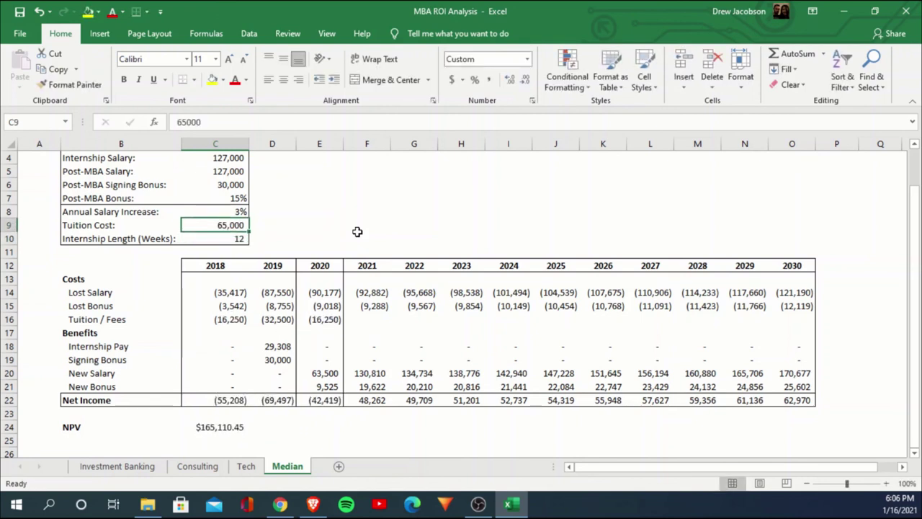
click(230, 428)
Step: Set the post-MBA salary in C5 to 165,000 and check the resulting NPV
scroll(312, 385, up, 1)
click(231, 204)
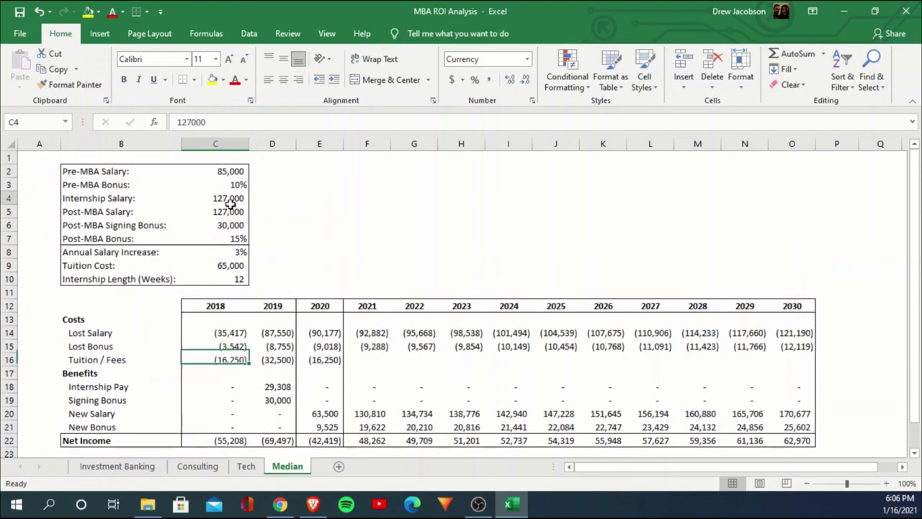
key(Down)
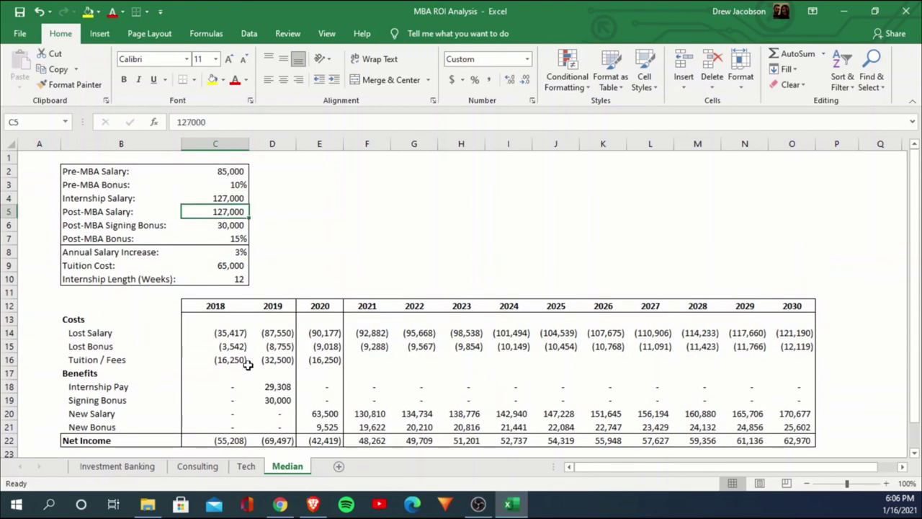
text(165000)
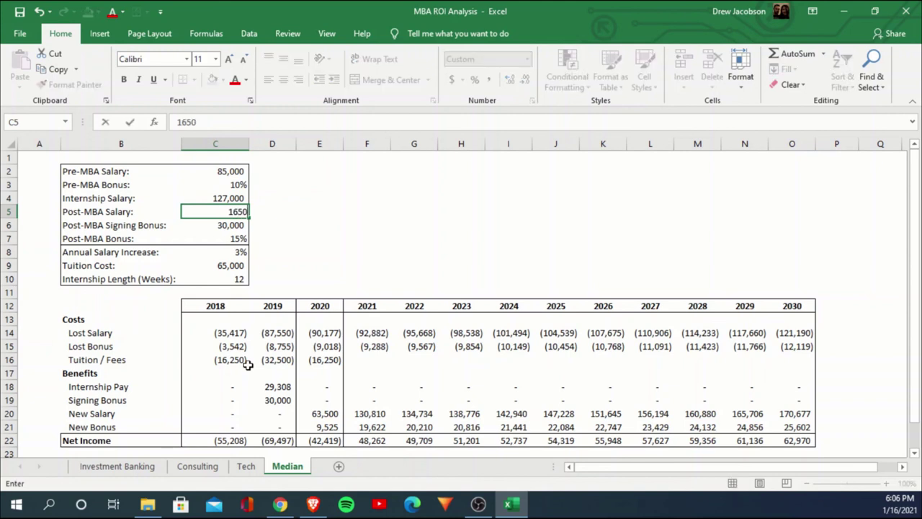
key(Return)
scroll(252, 367, down, 2)
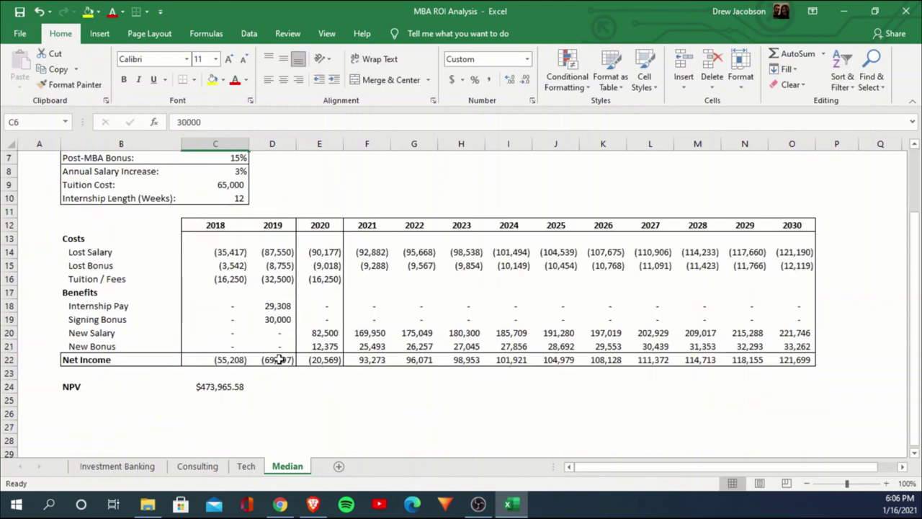
click(224, 386)
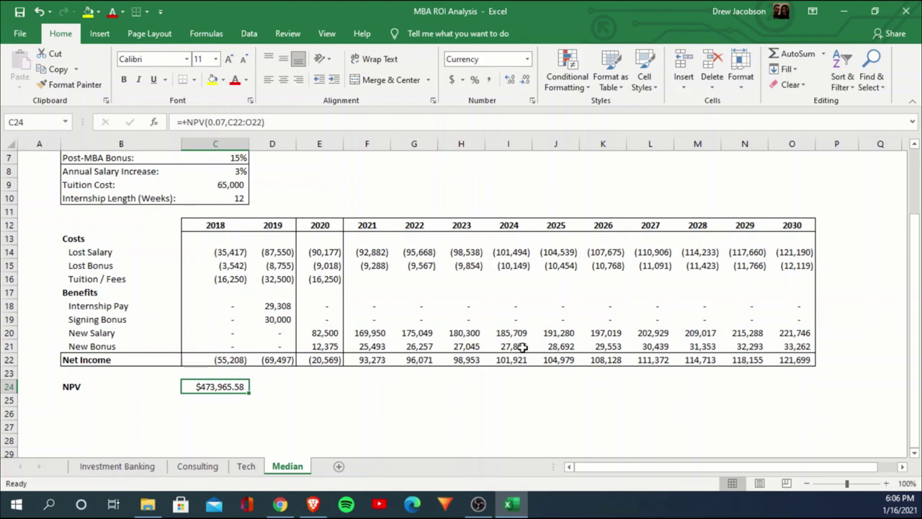
click(849, 216)
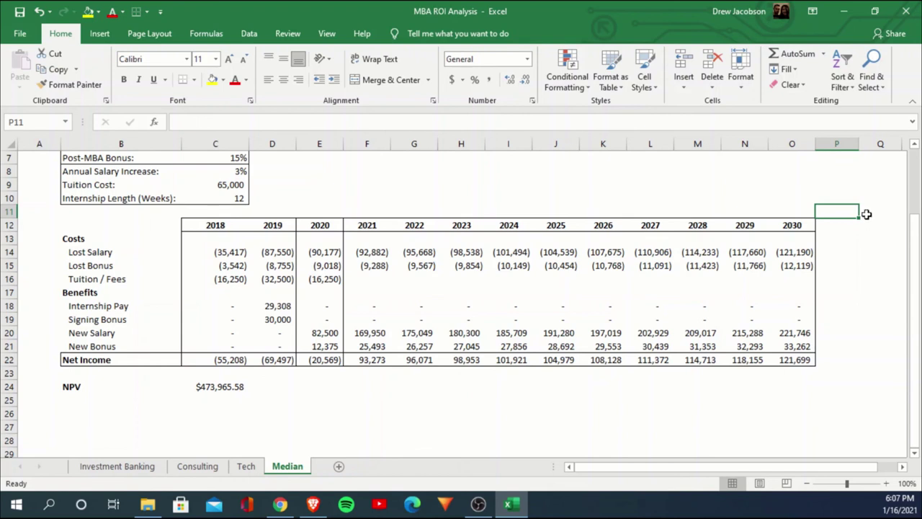
scroll(864, 212, up, 2)
scroll(855, 218, down, 1)
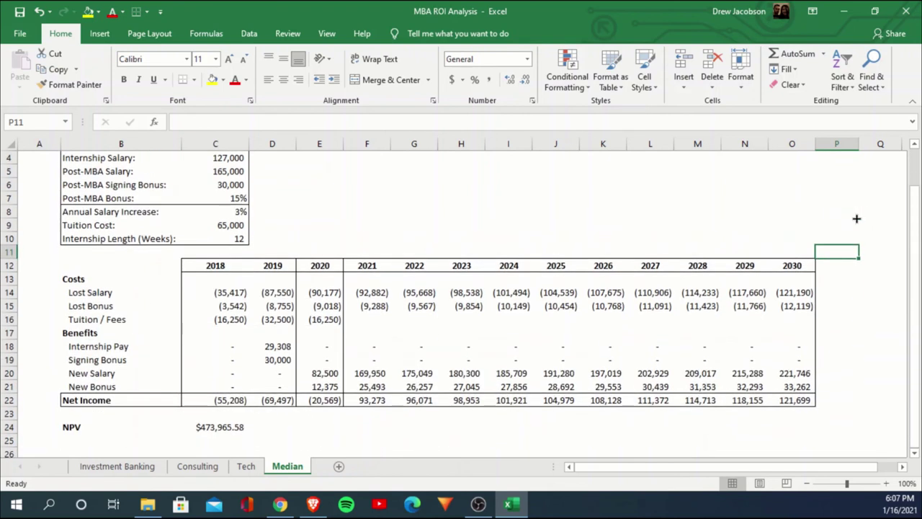
scroll(856, 218, up, 1)
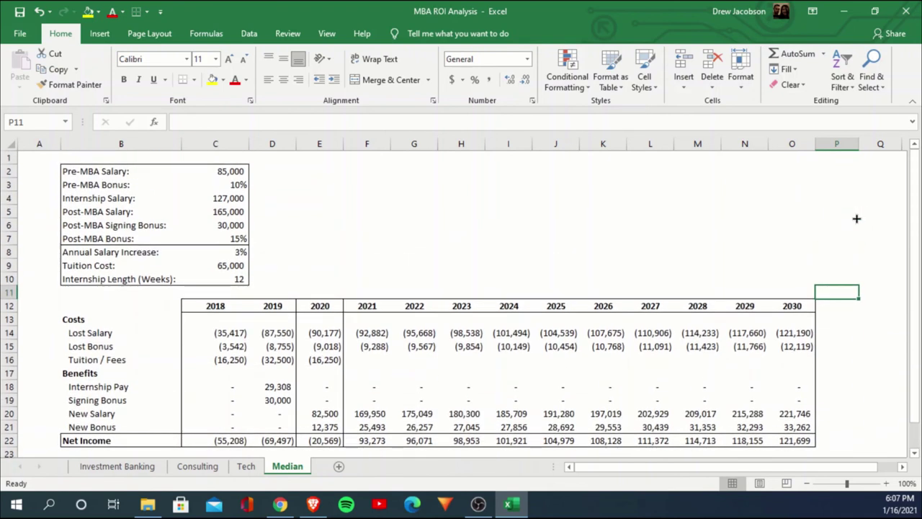